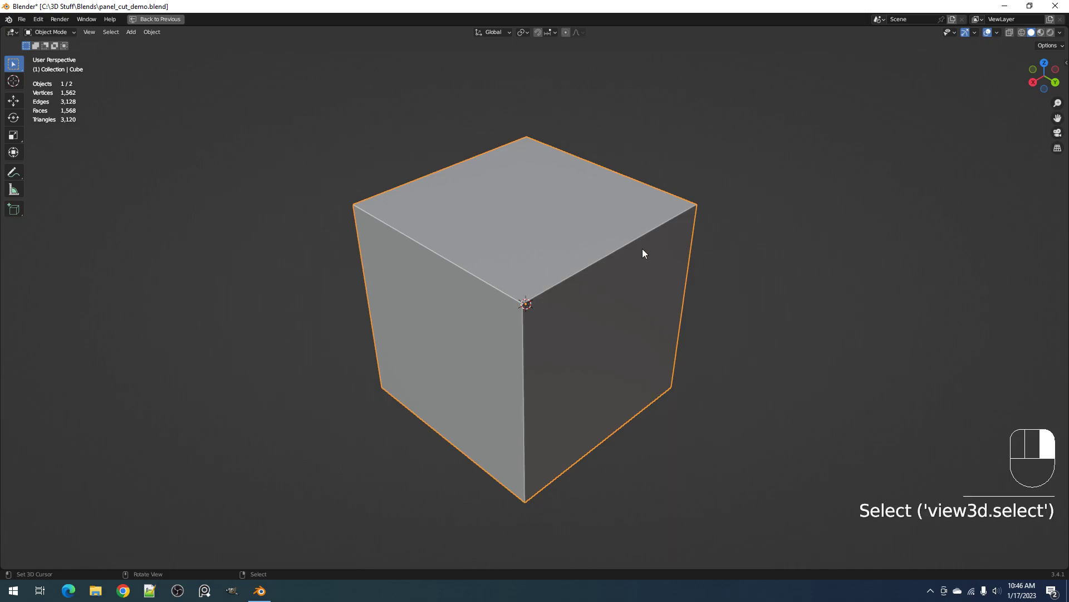
Step: Run Panel Cut on the cube with all its geometry selected, Clear Faces set to None and inset thickness 0.0130
{"action": "key", "text": "a"}
{"action": "key", "text": "Tab"}
{"action": "key", "text": "w"}
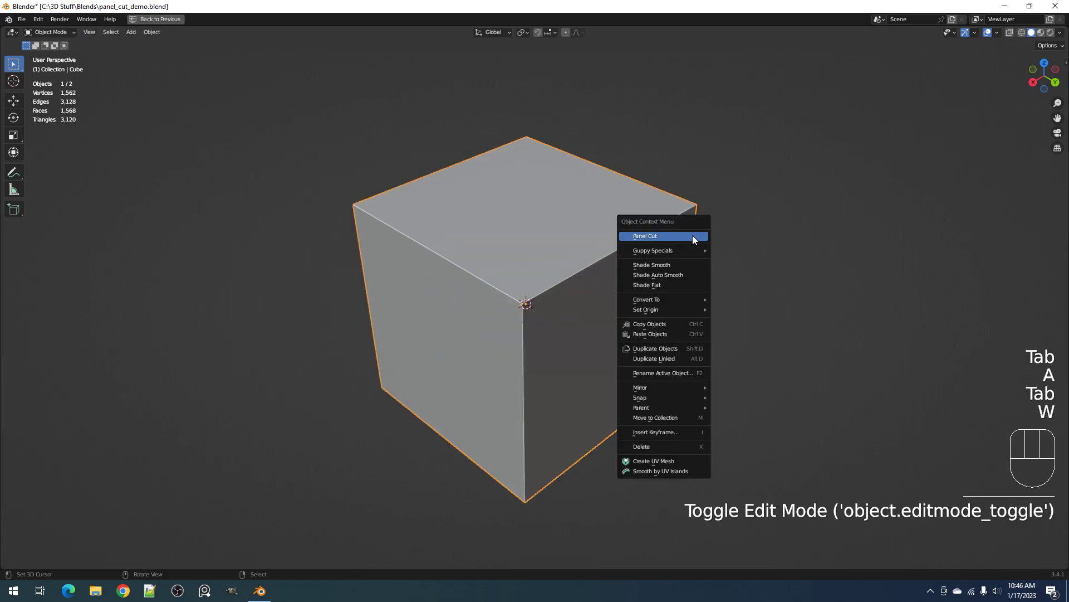
{"action": "left_click", "coordinate": [693, 235]}
{"action": "left_click_drag", "start_coordinate": [750, 241], "coordinate": [769, 215]}
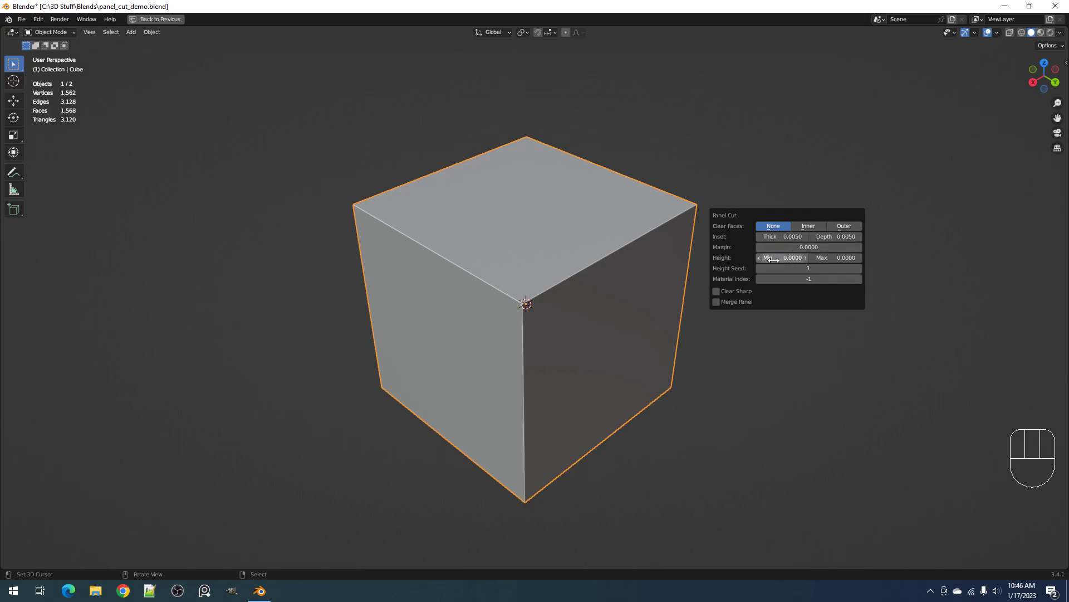
{"action": "left_click", "coordinate": [777, 225]}
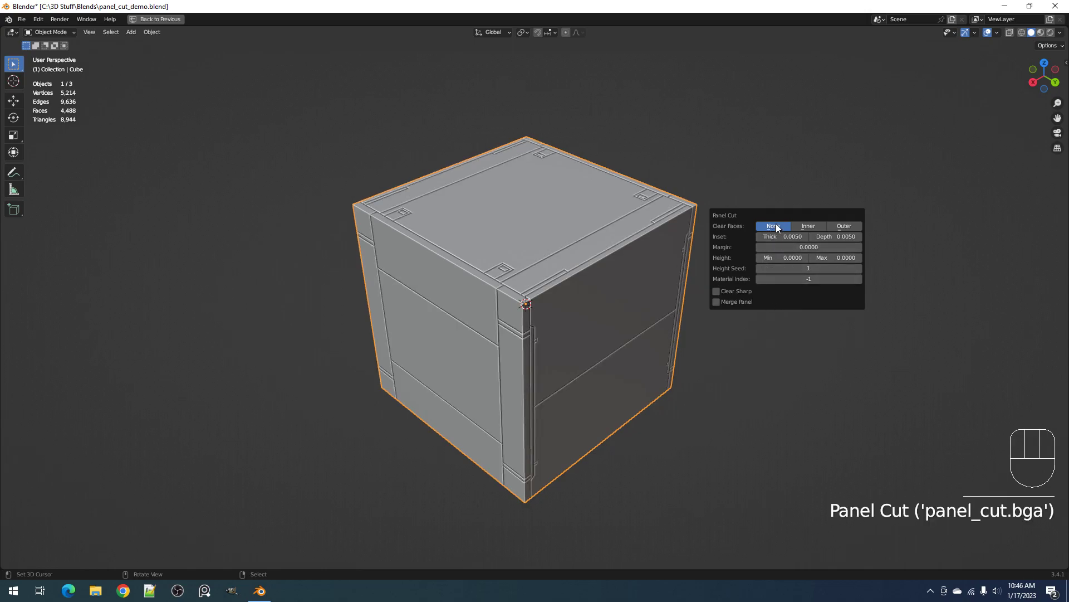
{"action": "mouse_move", "coordinate": [776, 235]}
{"action": "left_mouse_down"}
{"action": "mouse_move", "coordinate": [803, 235]}
{"action": "mouse_move", "coordinate": [793, 235]}
{"action": "left_mouse_up"}
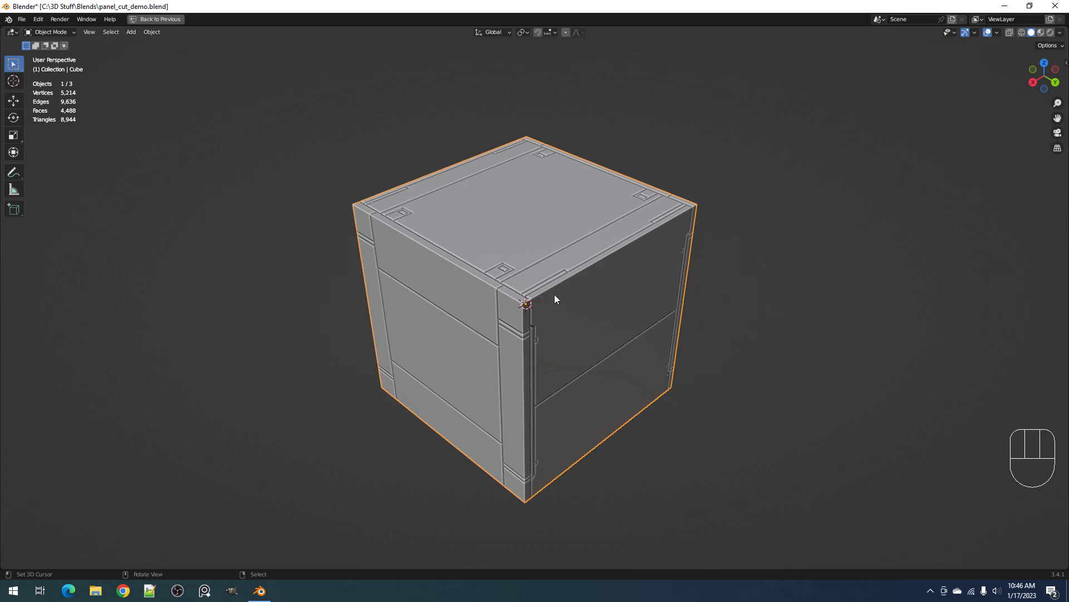
Step: Reopen the Panel Cut operator's adjustment settings and set the inset thickness to 0.0090
{"action": "key", "text": "F9"}
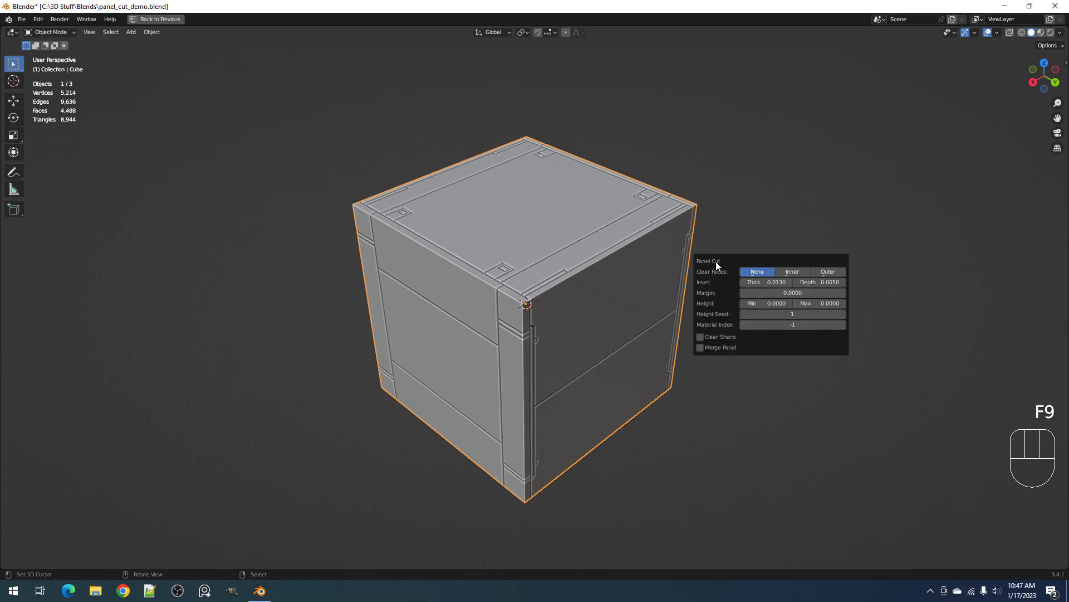
{"action": "left_click_drag", "start_coordinate": [716, 261], "coordinate": [712, 169]}
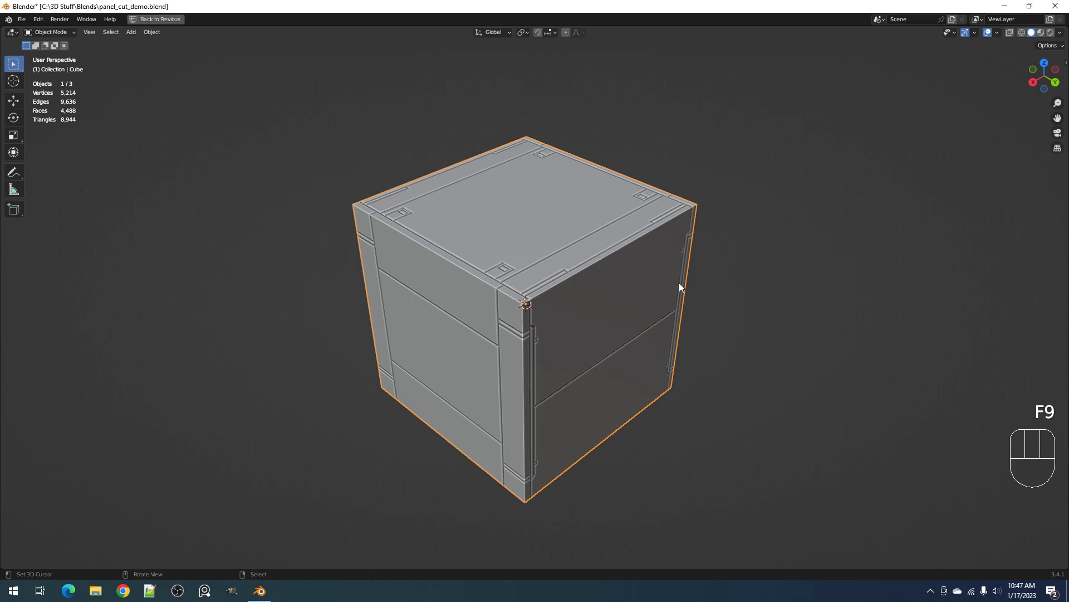
{"action": "key", "text": "F9"}
{"action": "left_click_drag", "start_coordinate": [766, 249], "coordinate": [717, 218]}
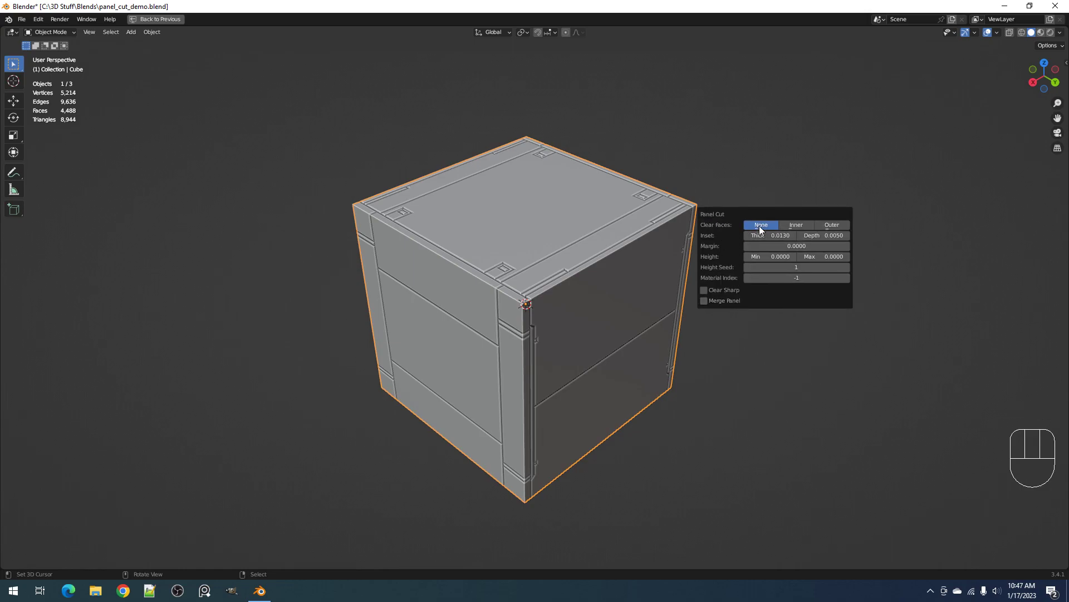
{"action": "mouse_move", "coordinate": [783, 236]}
{"action": "left_mouse_down"}
{"action": "mouse_move", "coordinate": [761, 236]}
{"action": "mouse_move", "coordinate": [778, 235]}
{"action": "left_mouse_up"}
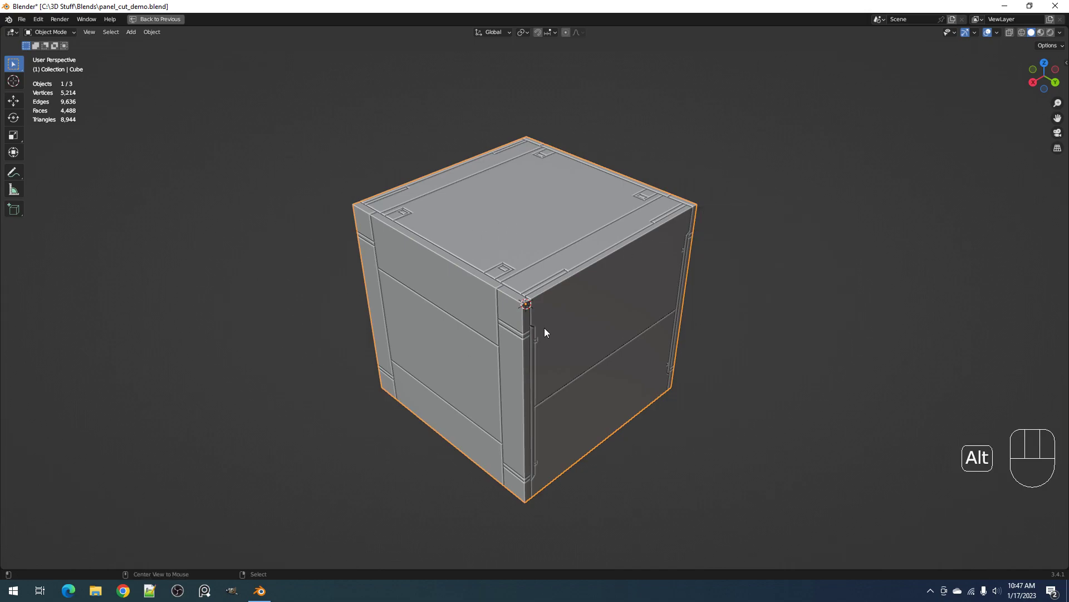
Step: Disable Global Undo in the System preferences and close the preferences window
{"action": "key", "text": "alt+F4"}
{"action": "key", "text": "Escape"}
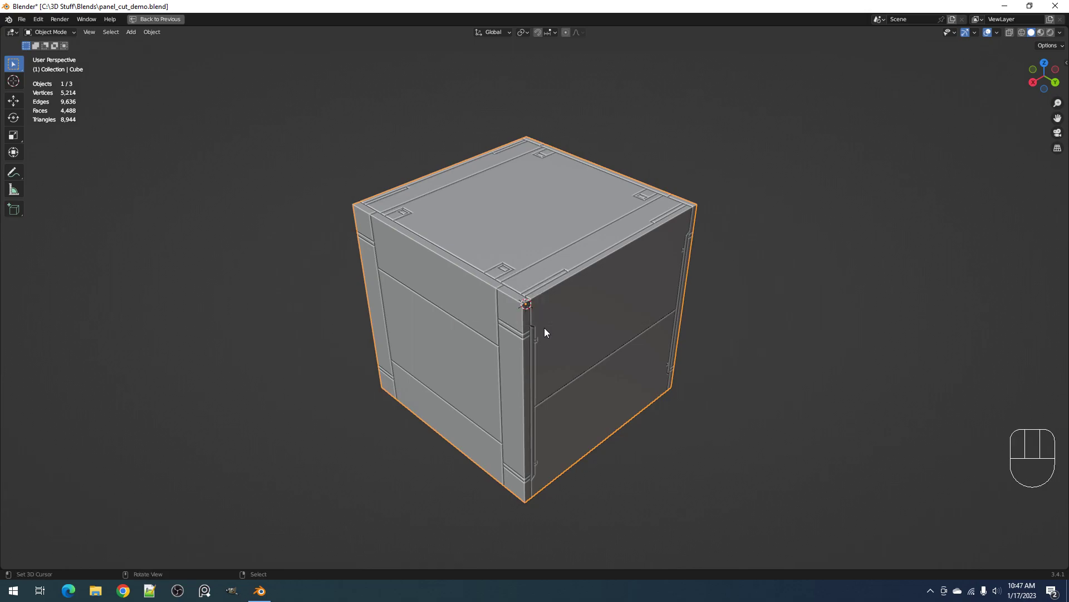
{"action": "key", "text": "F4"}
{"action": "key", "text": "F4"}
{"action": "mouse_move", "coordinate": [717, 264]}
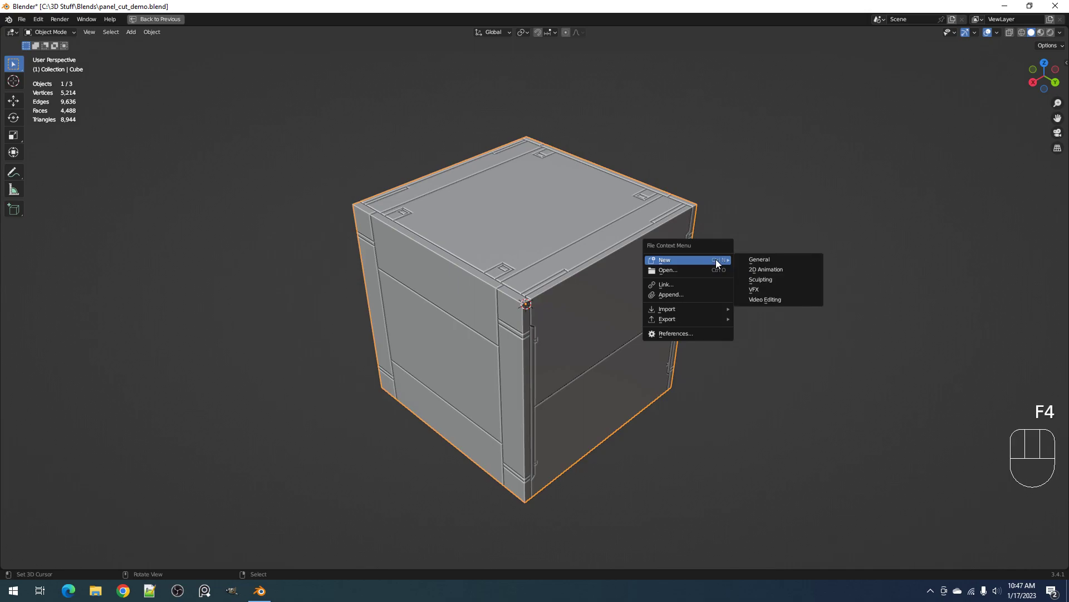
{"action": "left_click", "coordinate": [699, 333]}
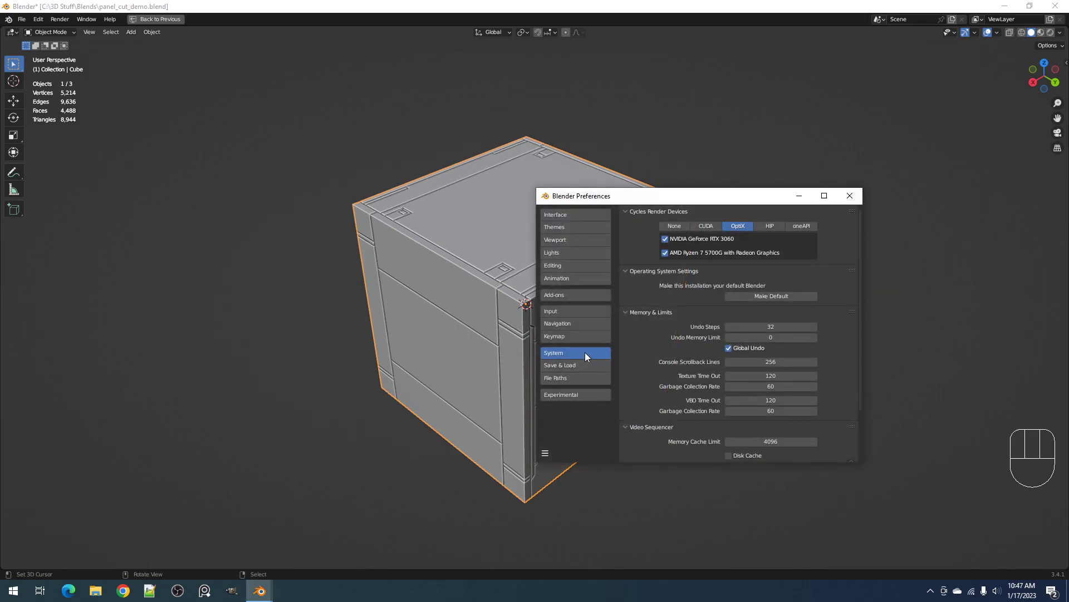
{"action": "left_click", "coordinate": [729, 348]}
{"action": "left_click", "coordinate": [773, 126]}
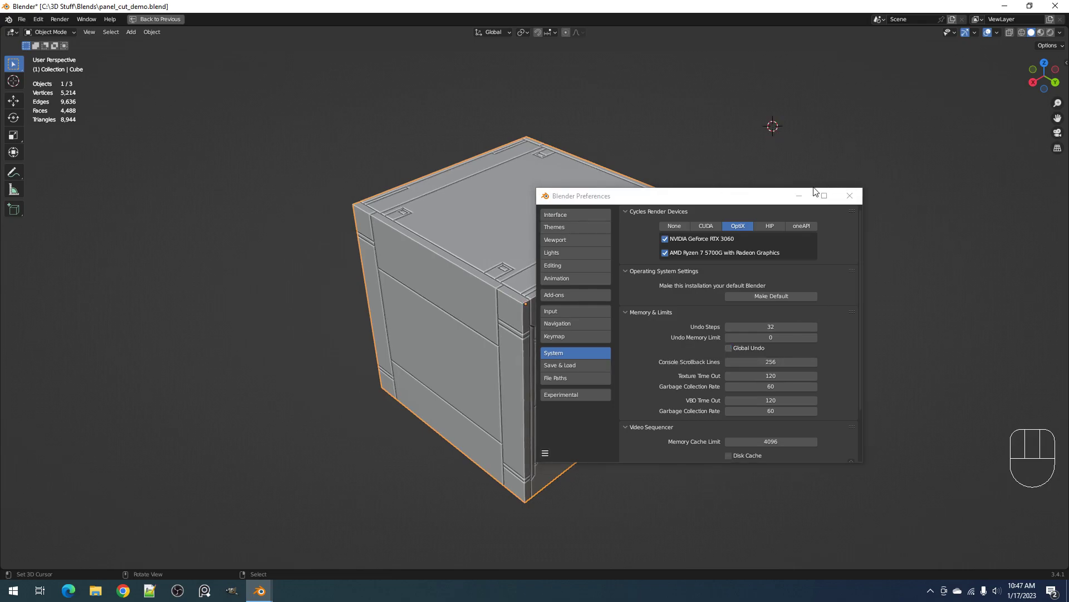
{"action": "left_click", "coordinate": [850, 195]}
Step: Delete the generated panel object covering the cube
{"action": "left_click", "coordinate": [657, 233]}
{"action": "key", "text": "x"}
{"action": "left_click", "coordinate": [649, 233]}
Step: Run Panel Cut on the base cube again with Clear Faces set to None and inset thickness 0.0090
{"action": "left_click", "coordinate": [604, 240]}
{"action": "key", "text": "Tab"}
{"action": "key", "text": "Tab"}
{"action": "key", "text": "w"}
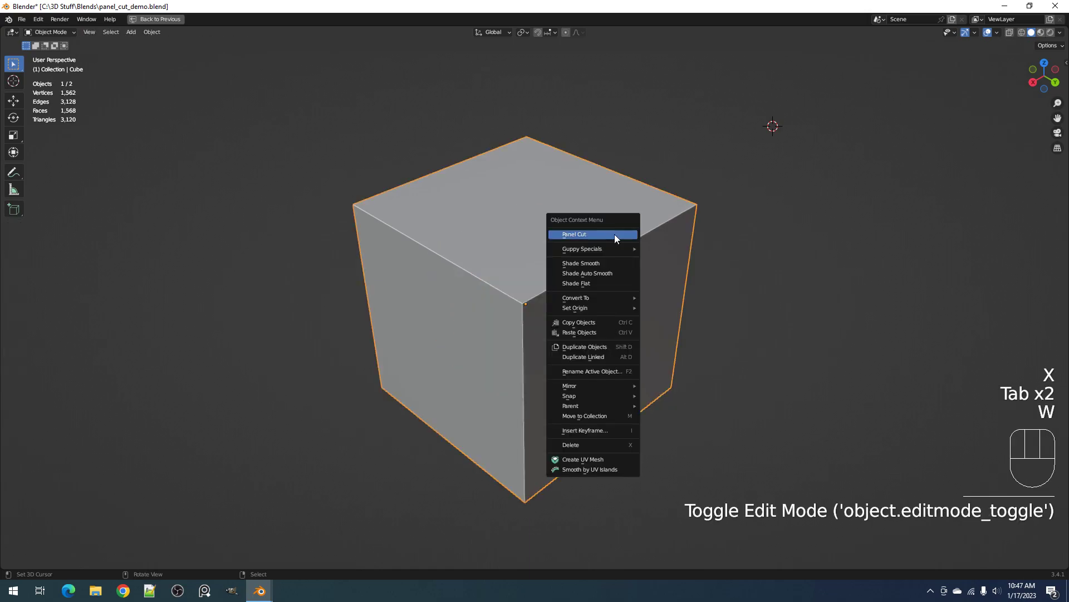
{"action": "left_click", "coordinate": [614, 233]}
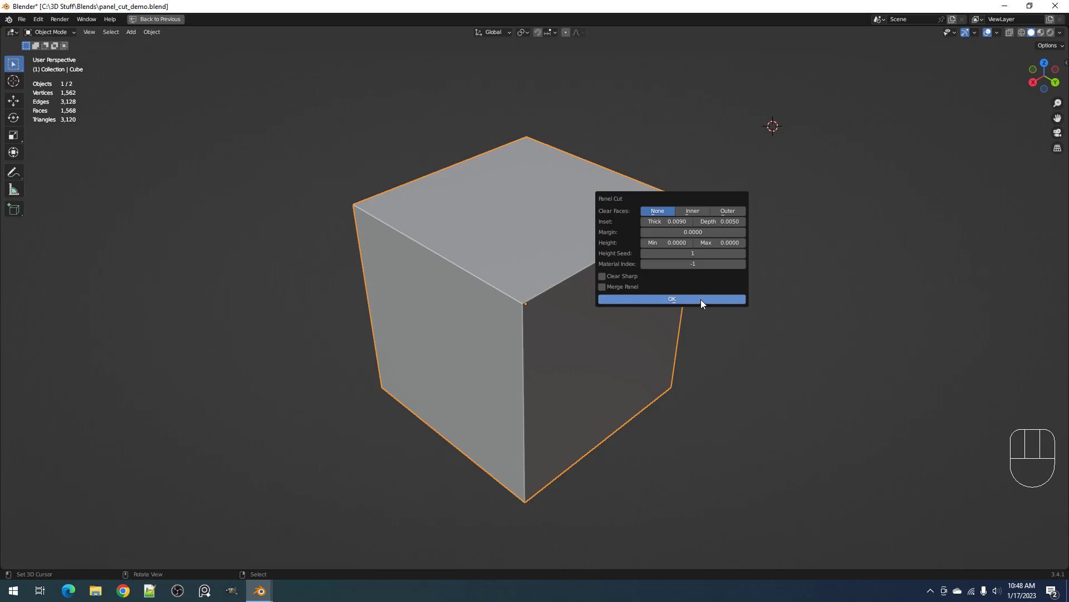
{"action": "left_click", "coordinate": [701, 301]}
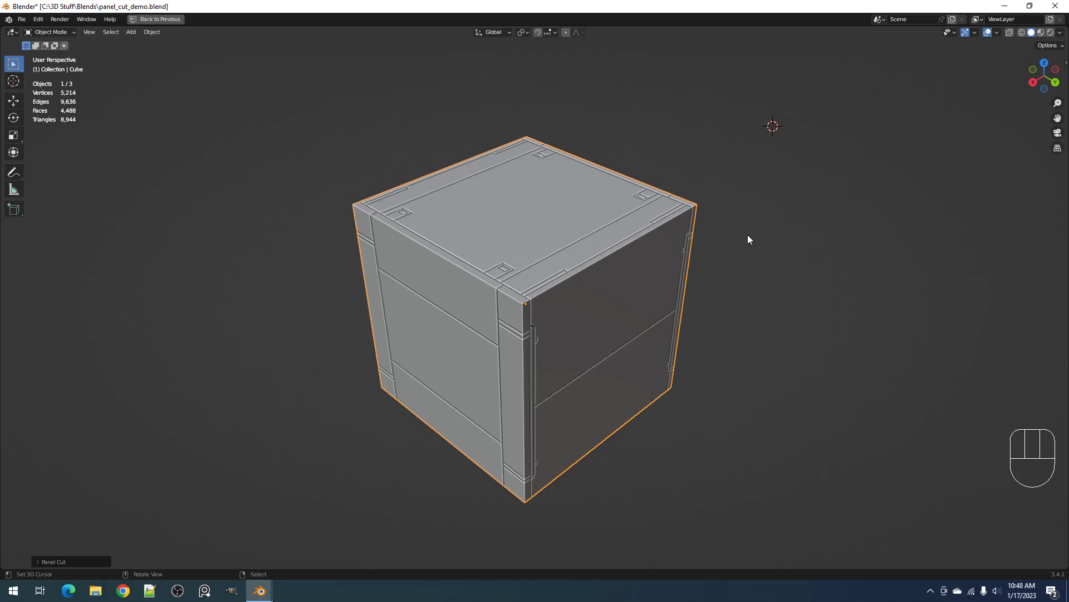
Step: Reopen the Panel Cut adjustment settings and change the inset thickness to 0.0080
{"action": "middle_click_drag", "start_coordinate": [676, 293], "coordinate": [664, 258]}
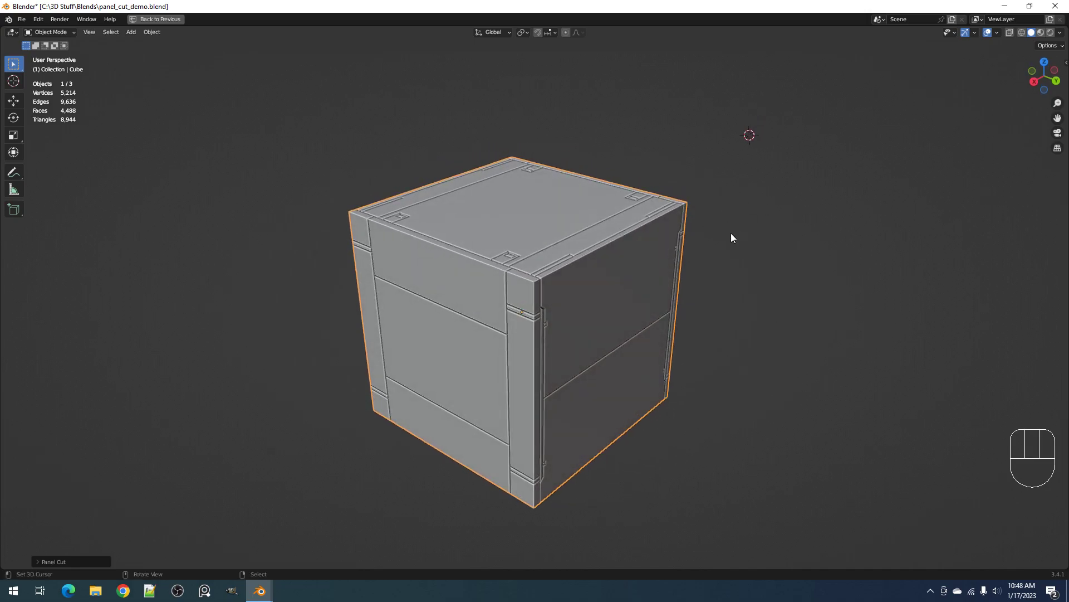
{"action": "key", "text": "F9"}
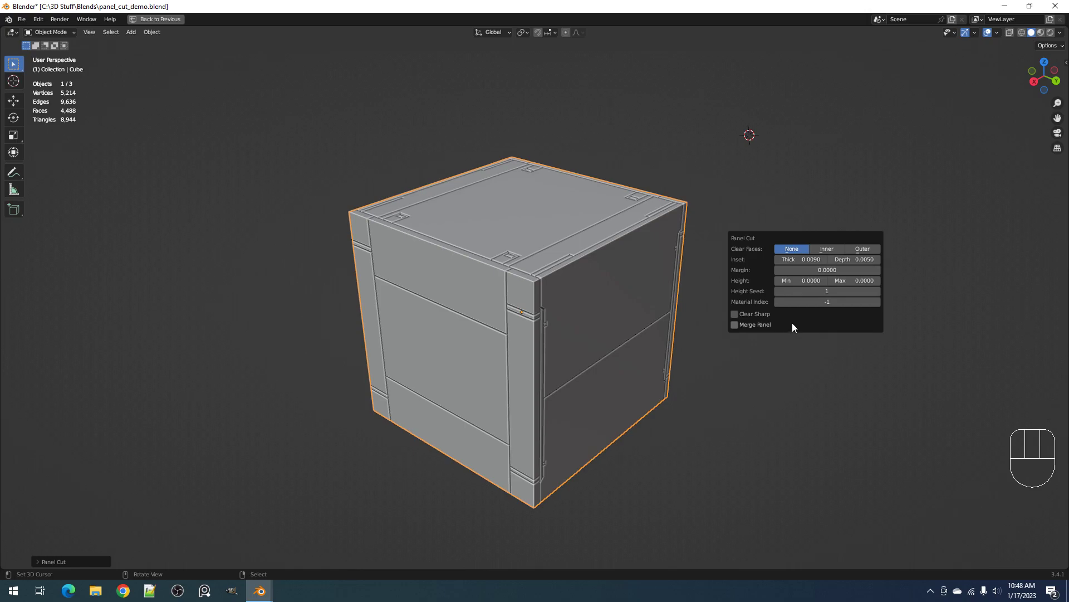
{"action": "left_click_drag", "start_coordinate": [806, 259], "coordinate": [805, 258]}
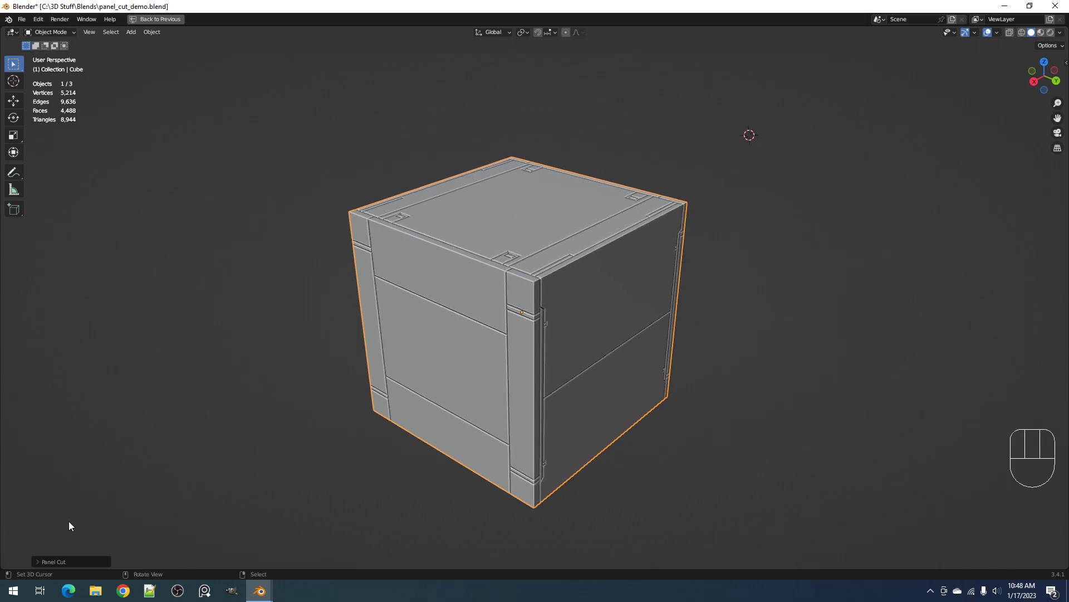
Step: Examine the Panel Cut operator settings in both the docked and the floating adjustment panels
{"action": "left_click", "coordinate": [41, 563]}
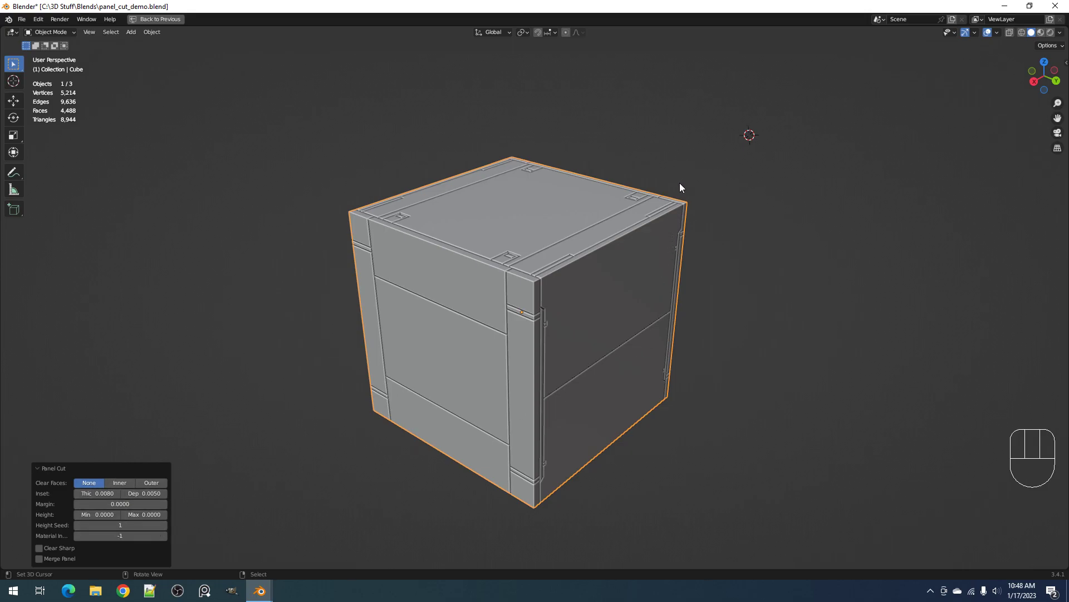
{"action": "key", "text": "F9"}
{"action": "key", "text": "F9"}
{"action": "key", "text": "F9"}
{"action": "key", "text": "F9"}
{"action": "key", "text": "F9"}
{"action": "key", "text": "F9"}
{"action": "key", "text": "F9"}
{"action": "key", "text": "F9"}
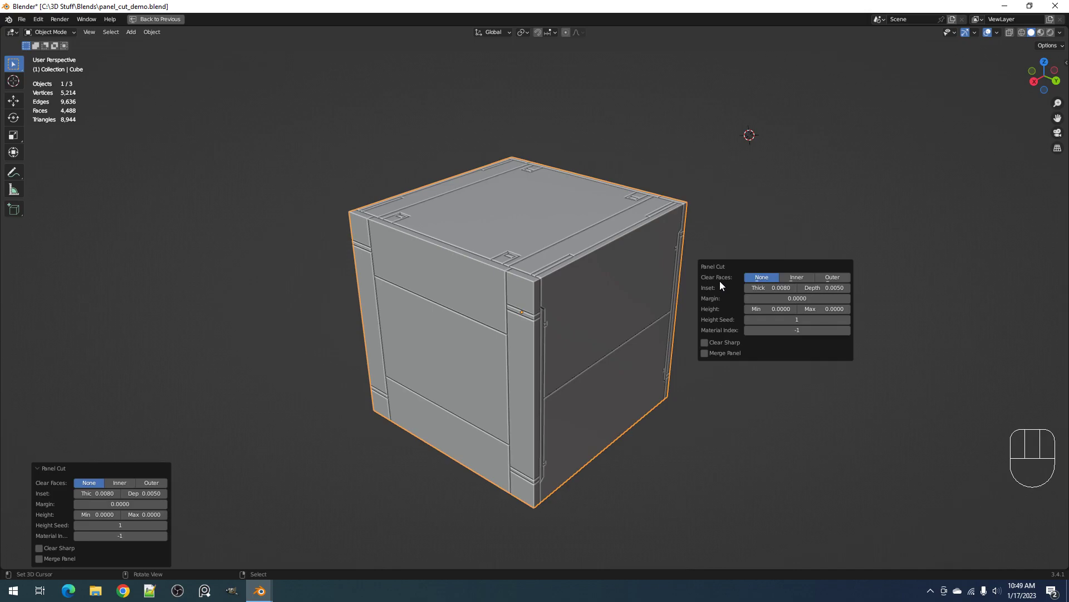
{"action": "left_click", "coordinate": [106, 467]}
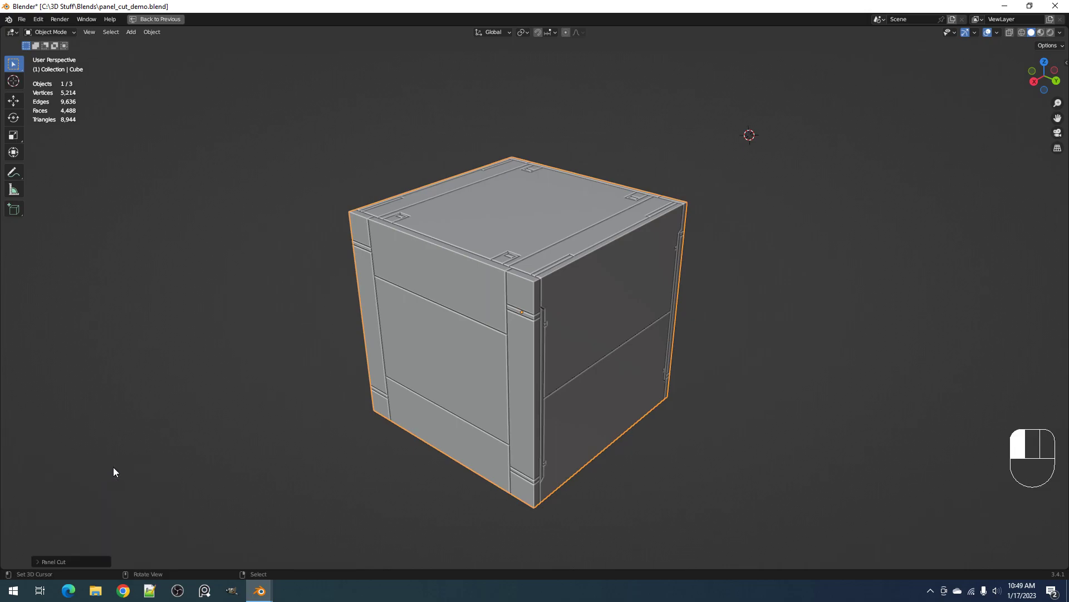
{"action": "key", "text": "F9"}
{"action": "left_click_drag", "start_coordinate": [810, 288], "coordinate": [694, 263]}
Step: Set the Panel Cut inset thickness to 0.0060 in the docked operator settings and check the grooves up close
{"action": "left_click", "coordinate": [46, 561]}
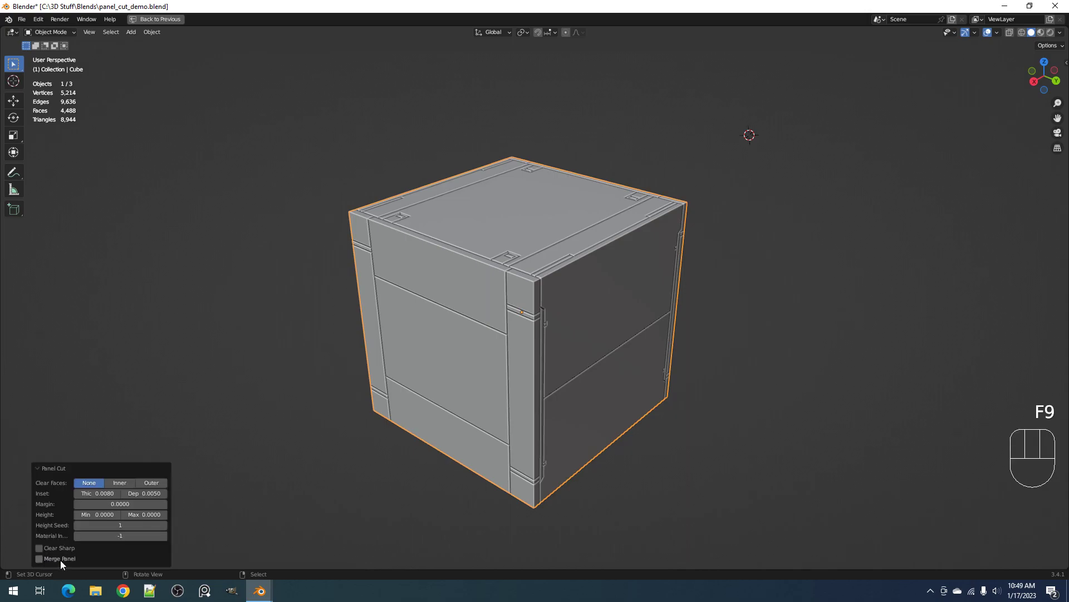
{"action": "mouse_move", "coordinate": [99, 494]}
{"action": "left_mouse_down"}
{"action": "mouse_move", "coordinate": [111, 496]}
{"action": "mouse_move", "coordinate": [99, 496]}
{"action": "left_mouse_up"}
{"action": "scroll", "coordinate": [519, 362], "scroll_direction": "up", "scroll_amount": 4}
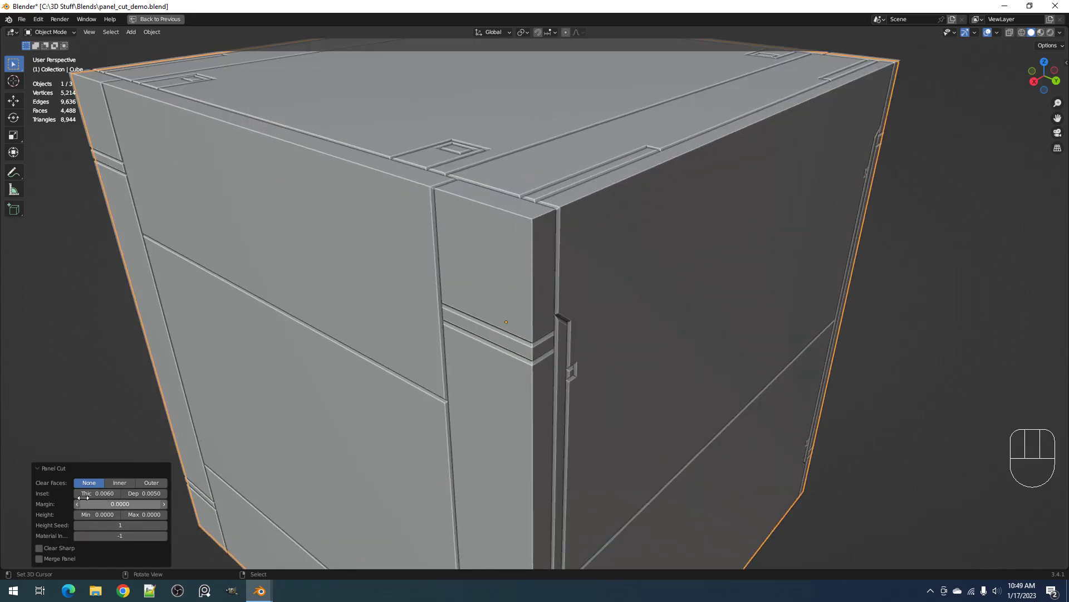
{"action": "left_click_drag", "start_coordinate": [99, 494], "coordinate": [93, 492]}
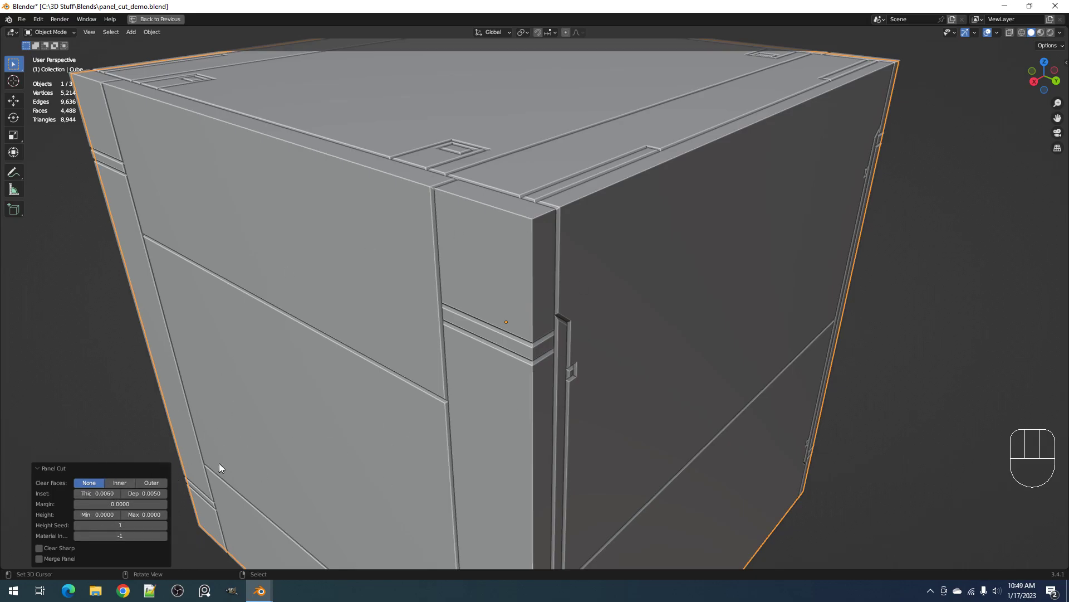
{"action": "scroll", "coordinate": [466, 301], "scroll_direction": "down", "scroll_amount": 5}
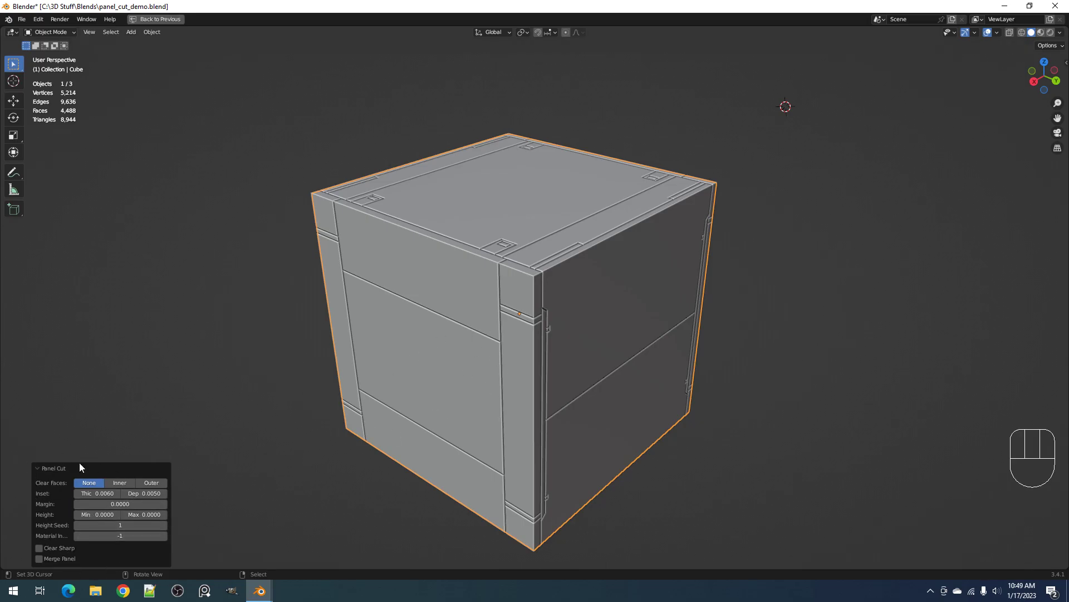
{"action": "scroll", "coordinate": [568, 320], "scroll_direction": "down", "scroll_amount": 2}
{"action": "scroll", "coordinate": [579, 320], "scroll_direction": "up", "scroll_amount": 5}
{"action": "scroll", "coordinate": [579, 321], "scroll_direction": "down", "scroll_amount": 5}
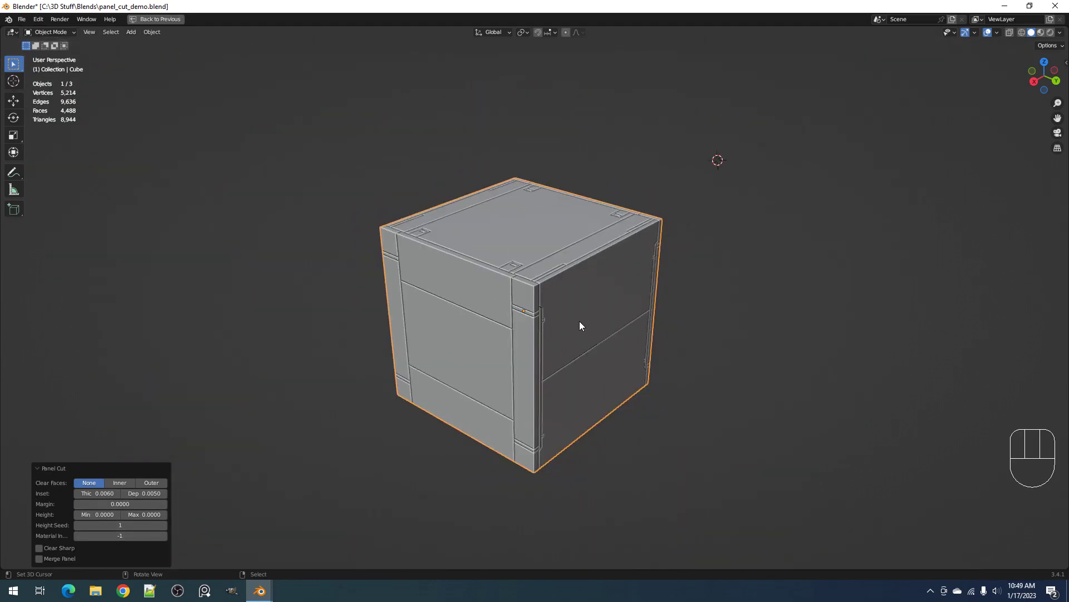
{"action": "scroll", "coordinate": [579, 320], "scroll_direction": "up", "scroll_amount": 2}
{"action": "left_click", "coordinate": [49, 467]}
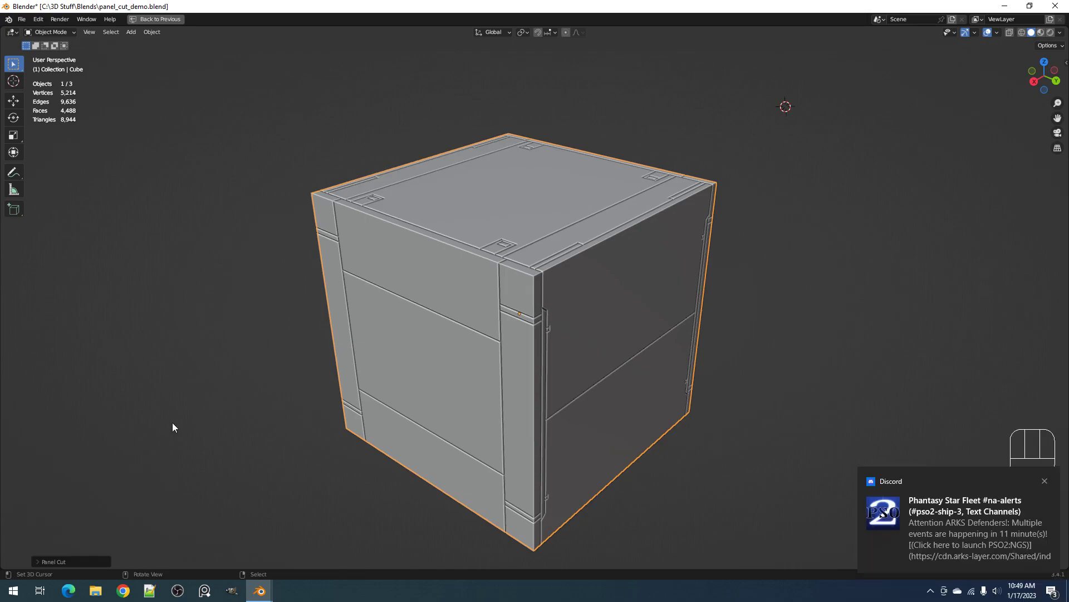
Step: Re-enable Global Undo in the System preferences and close the preferences window
{"action": "key", "text": "F4"}
{"action": "left_click", "coordinate": [517, 228]}
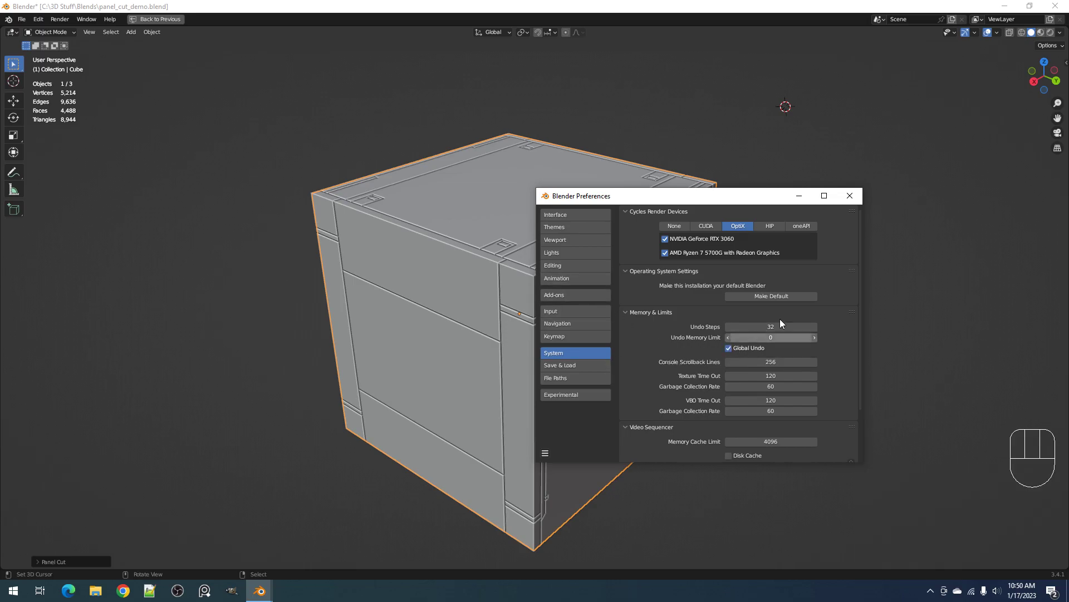
{"action": "left_click", "coordinate": [850, 196]}
Step: Delete the panel object and select the base cube
{"action": "left_click", "coordinate": [527, 228]}
{"action": "key", "text": "x"}
{"action": "left_click", "coordinate": [496, 230]}
Step: Run Panel Cut on the base cube and adjust the inset thickness to 0.0100
{"action": "key", "text": "Tab"}
{"action": "key", "text": "Tab"}
{"action": "key", "text": "w"}
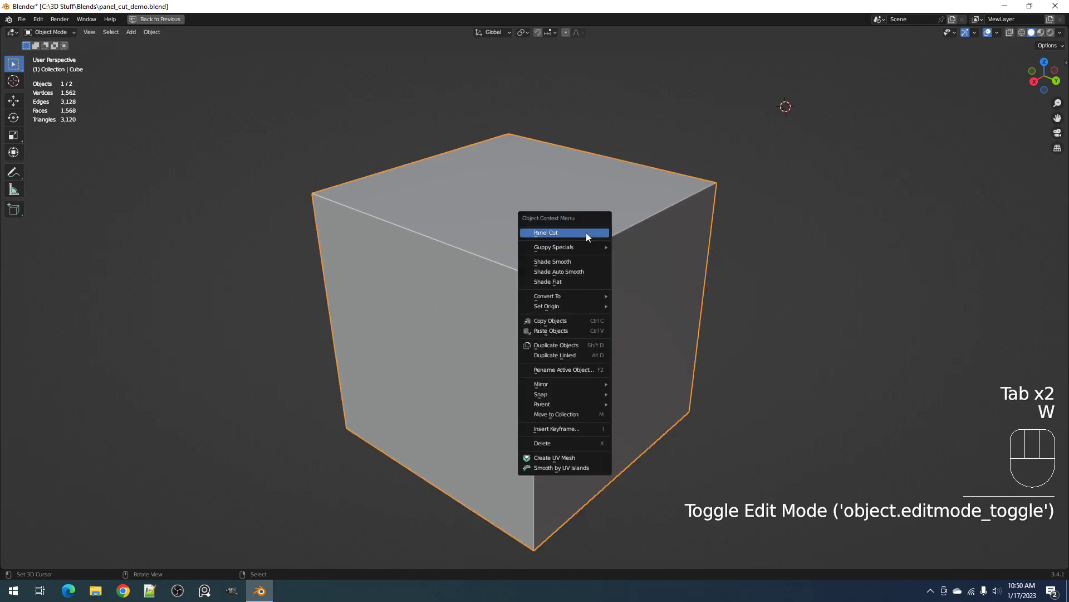
{"action": "left_click", "coordinate": [586, 232]}
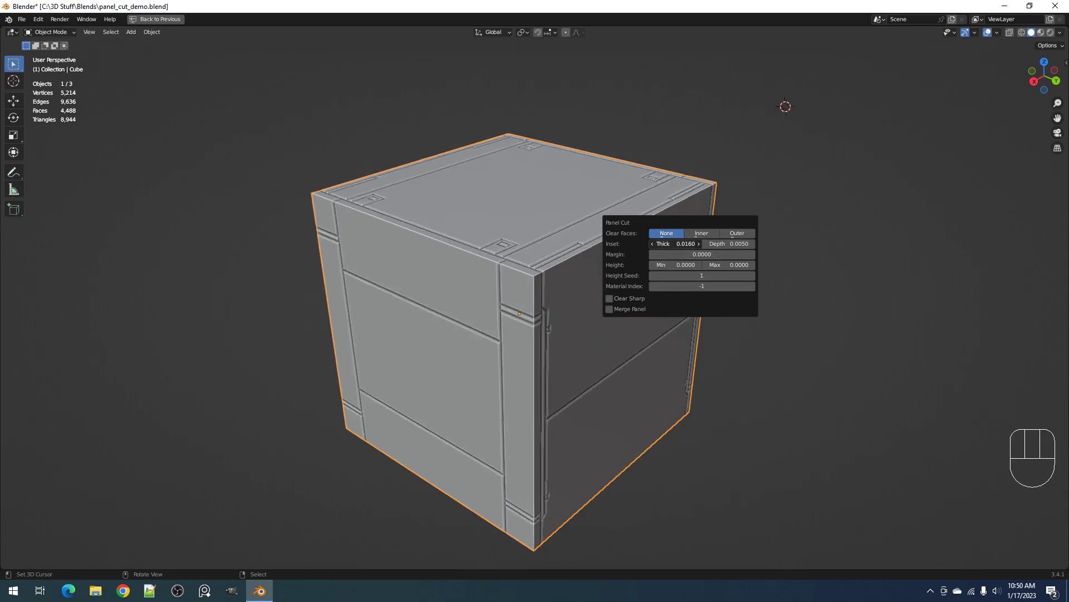
{"action": "mouse_move", "coordinate": [675, 243]}
{"action": "left_mouse_down"}
{"action": "mouse_move", "coordinate": [696, 244]}
{"action": "mouse_move", "coordinate": [664, 244]}
{"action": "mouse_move", "coordinate": [683, 244]}
{"action": "left_mouse_up"}
{"action": "scroll", "coordinate": [596, 284], "scroll_direction": "up", "scroll_amount": 5}
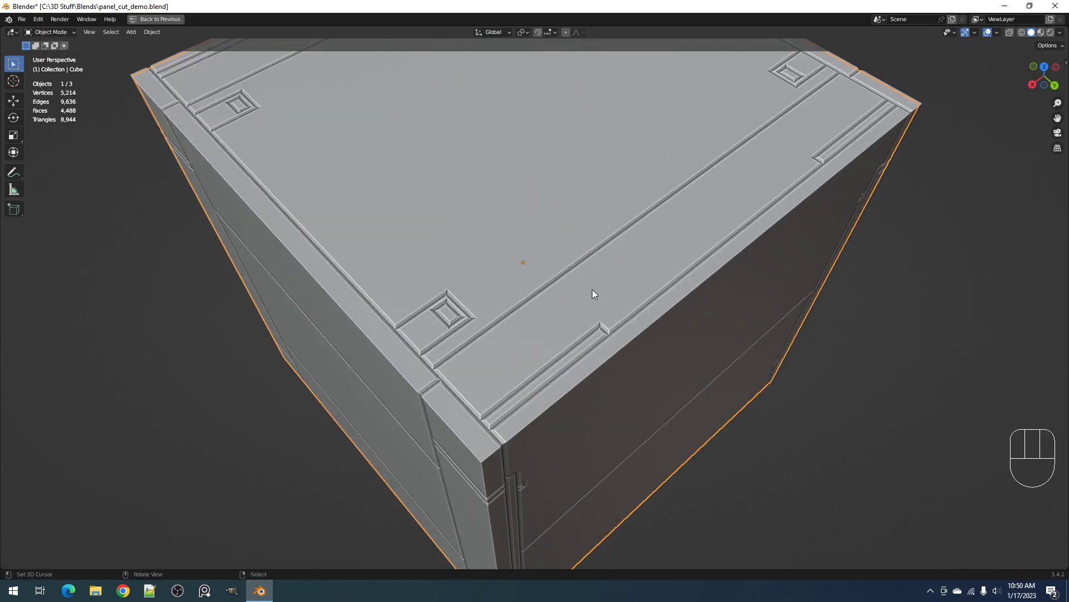
Step: Reopen the floating Panel Cut settings and set the inset thickness to 0.0080
{"action": "middle_click_drag", "start_coordinate": [593, 289], "coordinate": [604, 273]}
{"action": "key", "text": "F9"}
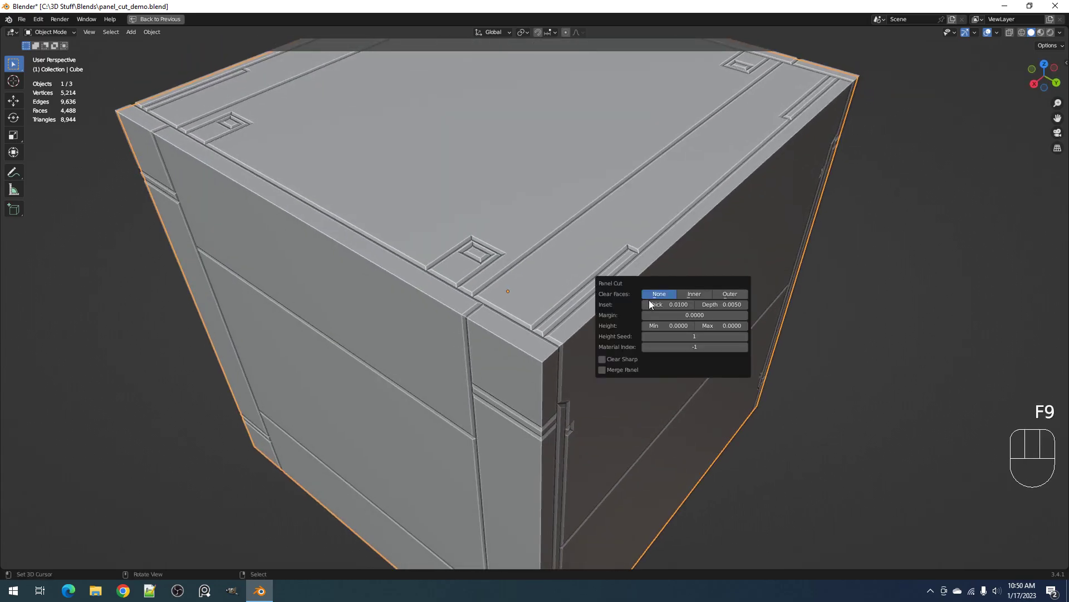
{"action": "mouse_move", "coordinate": [687, 304]}
{"action": "left_mouse_down"}
{"action": "mouse_move", "coordinate": [669, 305]}
{"action": "mouse_move", "coordinate": [682, 304]}
{"action": "left_mouse_up"}
Step: Remove the panel object created by the latest Panel Cut, leaving only the base cube
{"action": "scroll", "coordinate": [591, 249], "scroll_direction": "down", "scroll_amount": 6}
{"action": "left_click", "coordinate": [591, 250]}
{"action": "key", "text": "x"}
{"action": "left_click", "coordinate": [571, 264]}
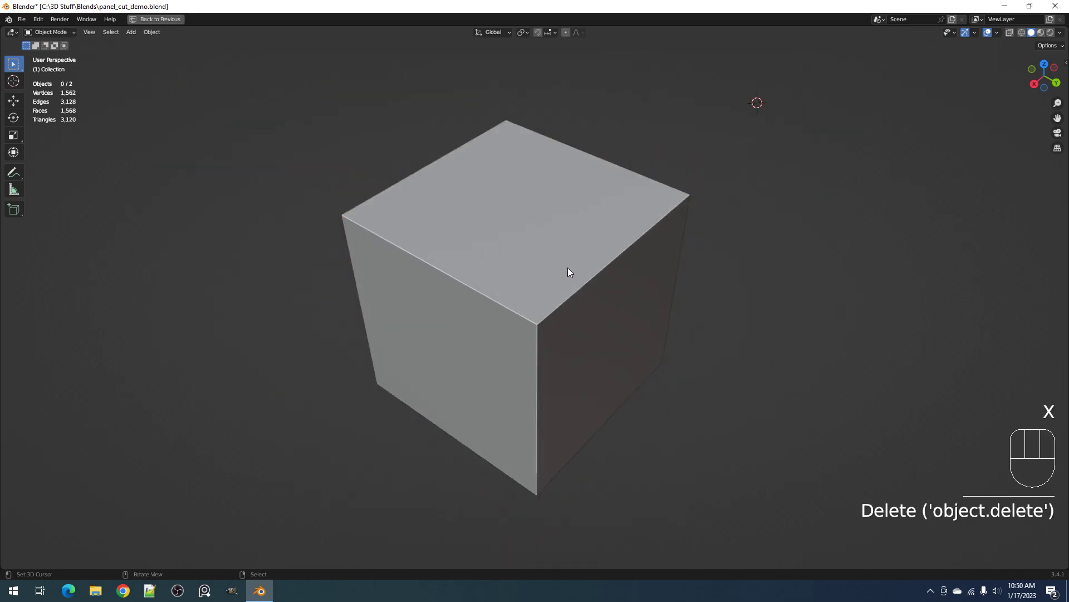
Step: Select the base cube and run Panel Cut on it with Clear Faces set to None
{"action": "key", "text": "Tab"}
{"action": "scroll", "coordinate": [563, 271], "scroll_direction": "up", "scroll_amount": 2}
{"action": "key", "text": "Tab"}
{"action": "key", "text": "w"}
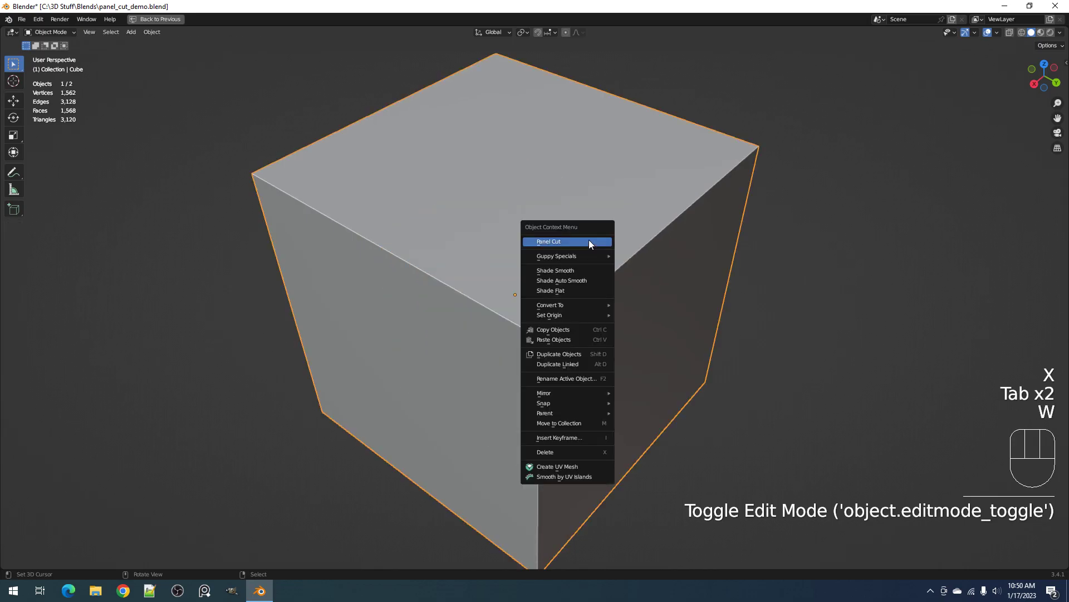
{"action": "left_click", "coordinate": [589, 239]}
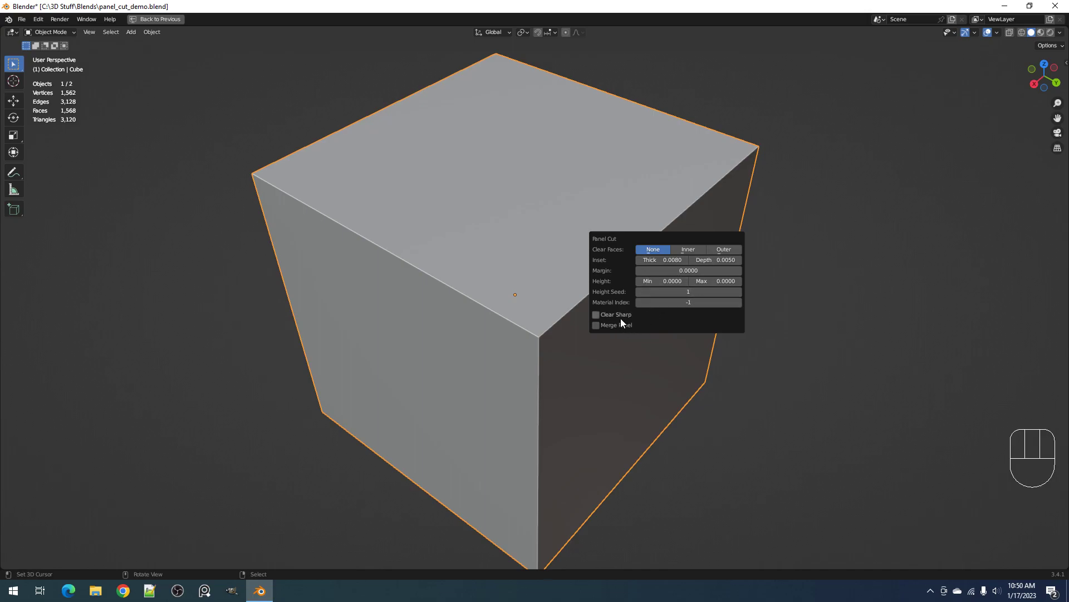
{"action": "left_click", "coordinate": [656, 249]}
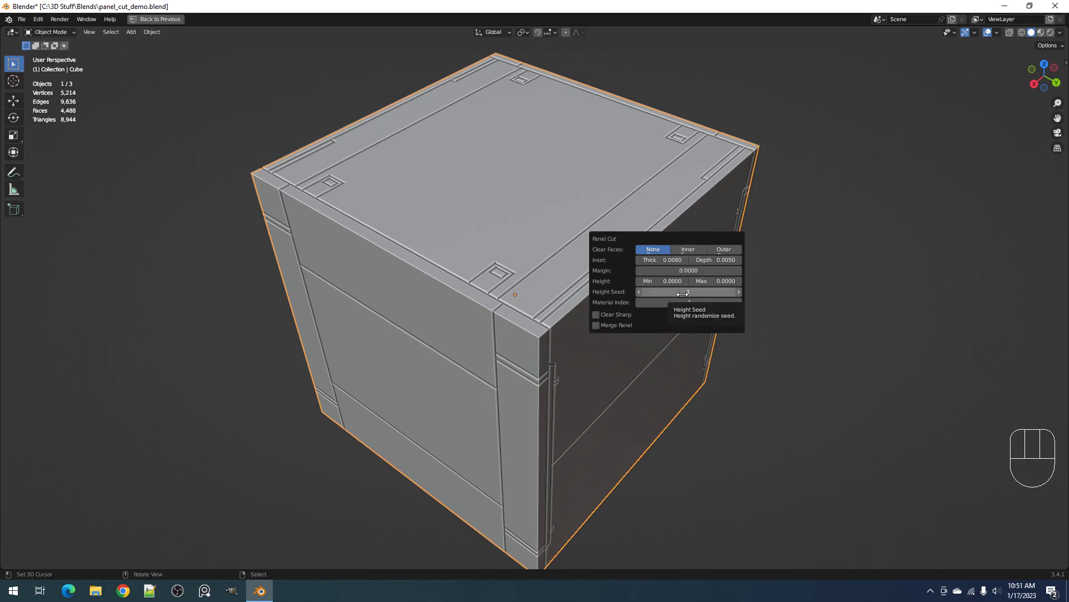
Step: Delete the newly cut panel object and reselect the base cube
{"action": "left_click", "coordinate": [576, 262]}
{"action": "key", "text": "x"}
{"action": "left_click", "coordinate": [577, 262]}
{"action": "left_click", "coordinate": [576, 262]}
{"action": "scroll", "coordinate": [578, 279], "scroll_direction": "down", "scroll_amount": 2}
{"action": "mouse_move", "coordinate": [579, 305]}
{"action": "middle_mouse_down", "text": "shift"}
{"action": "mouse_move", "coordinate": [586, 289]}
{"action": "mouse_move", "coordinate": [584, 304]}
{"action": "middle_mouse_up", "text": "shift"}
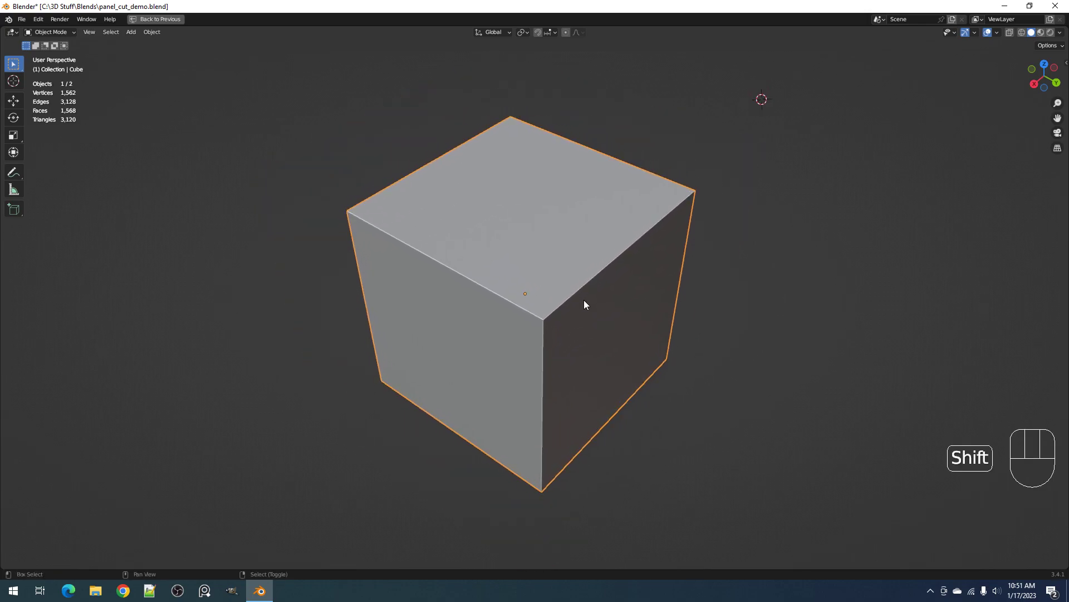
Step: Check the Global Undo option under Memory & Limits in the System preferences, then close the preferences
{"action": "key", "text": "F4"}
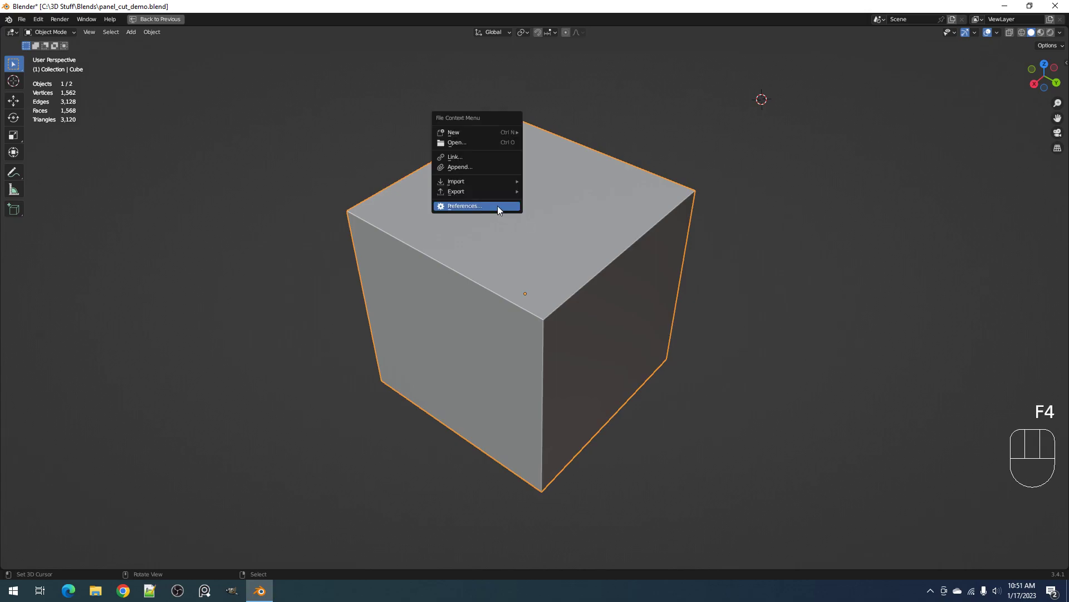
{"action": "left_click", "coordinate": [496, 206]}
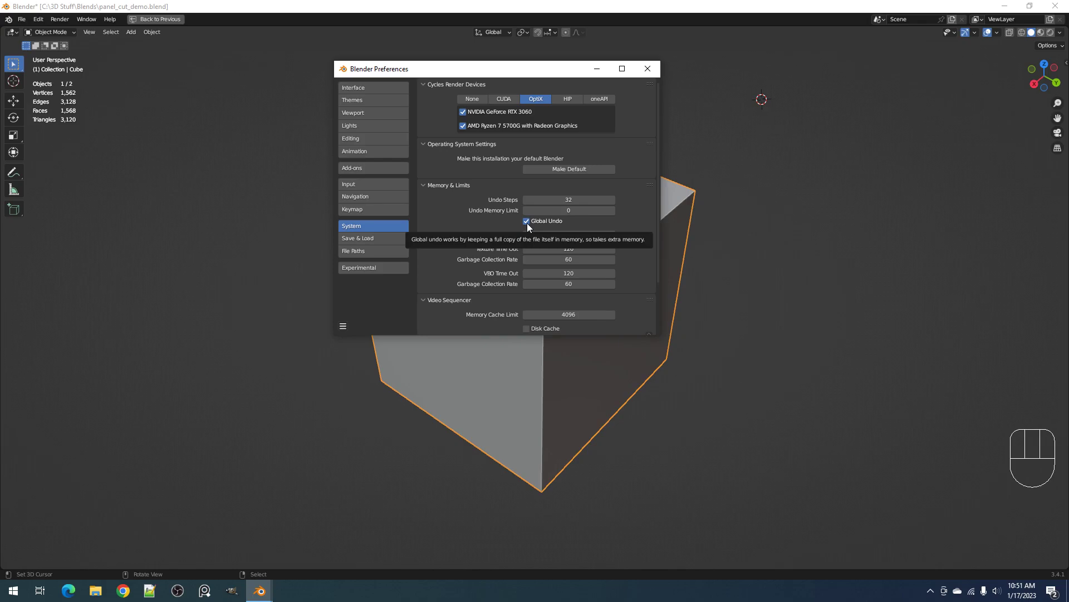
{"action": "left_click", "coordinate": [648, 68]}
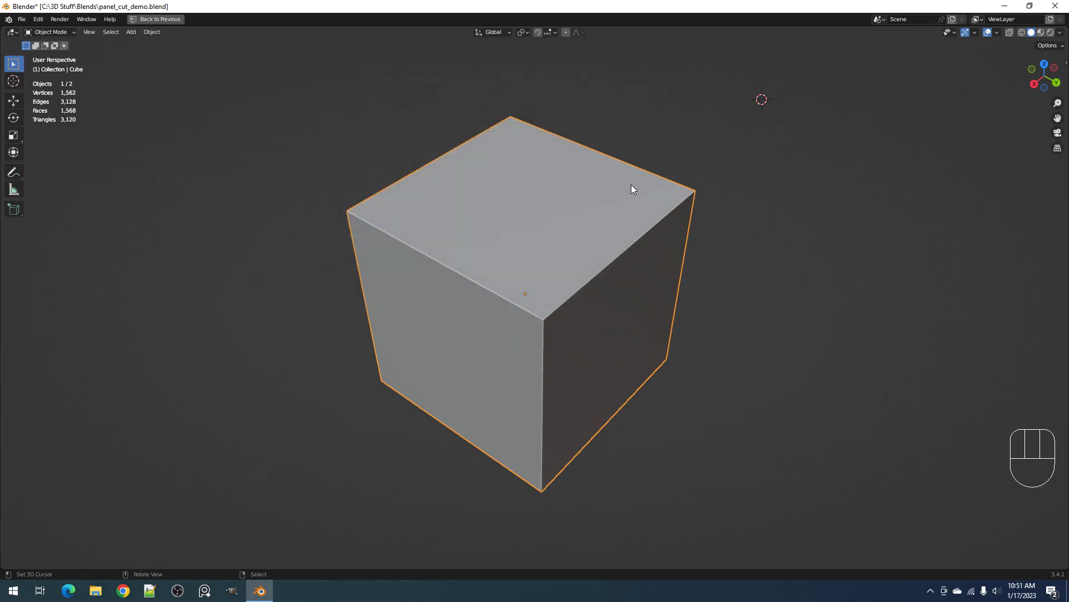
{"action": "key", "text": "F4"}
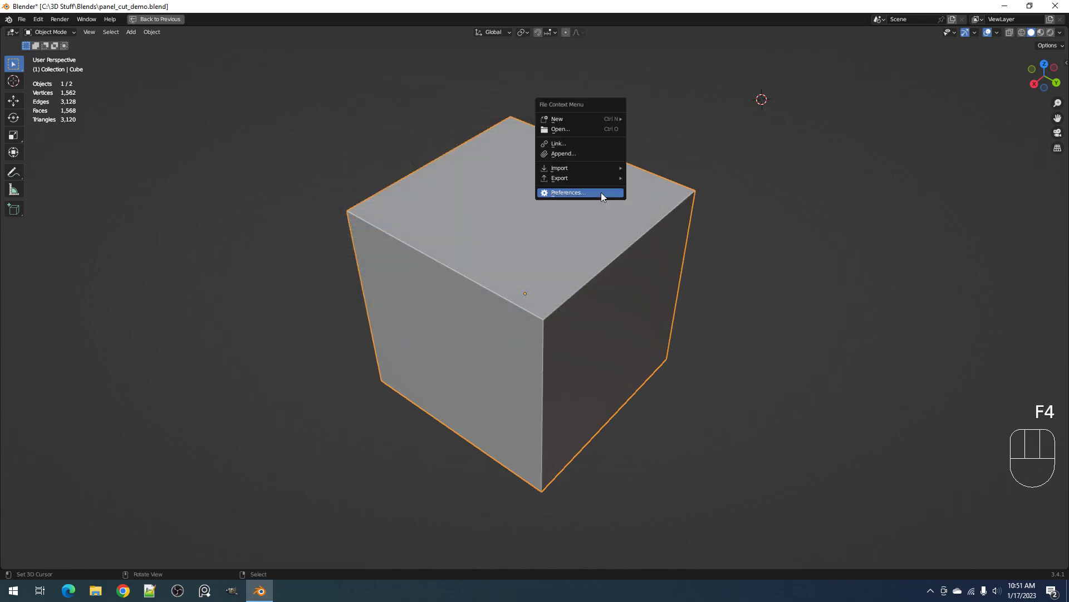
{"action": "left_click", "coordinate": [600, 192]}
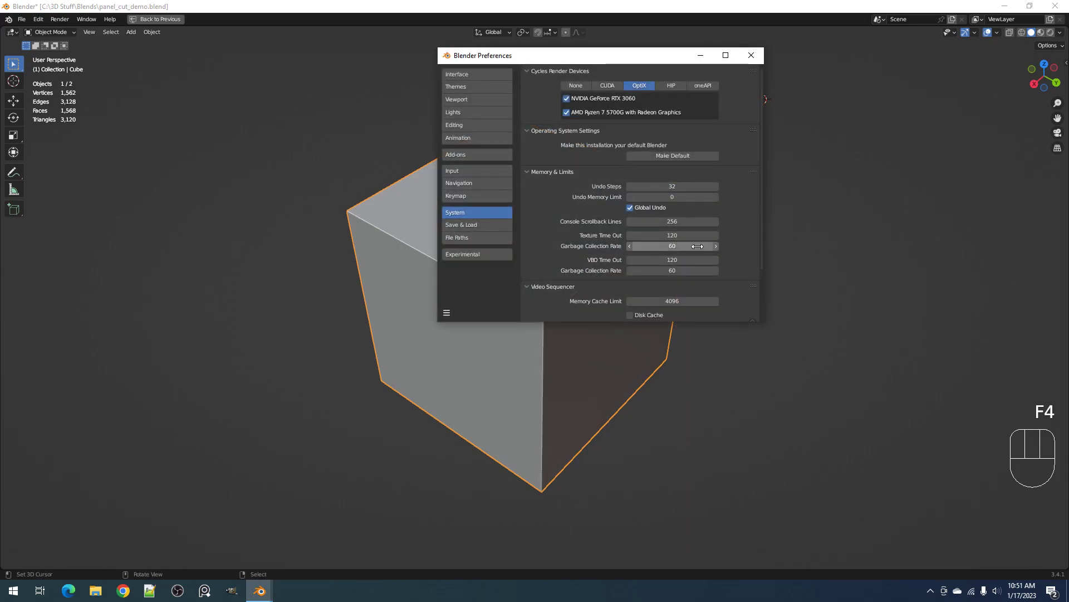
{"action": "left_click", "coordinate": [752, 59]}
Step: Run Panel Cut on the base cube and bring up the operation's adjustment settings
{"action": "key", "text": "w"}
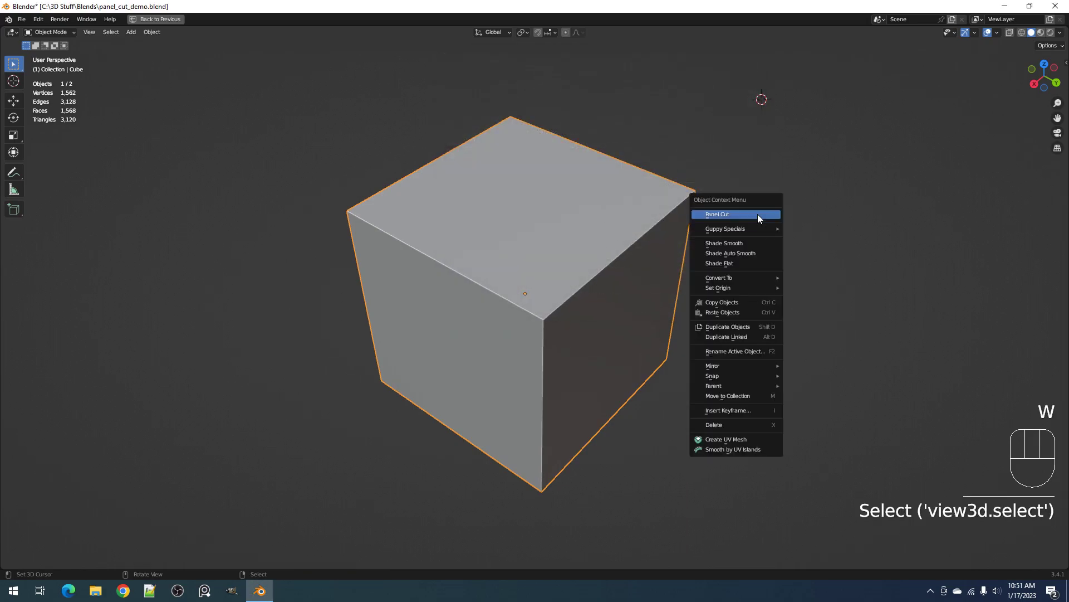
{"action": "left_click", "coordinate": [758, 214]}
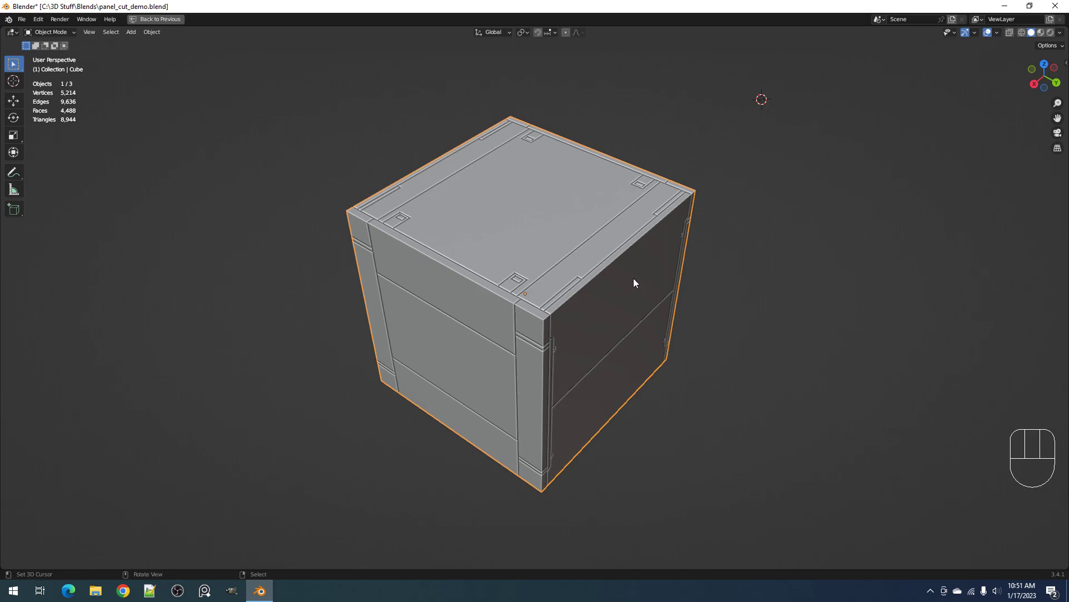
{"action": "key", "text": "F9"}
{"action": "key", "text": "F9"}
Step: Search the keymap preferences by key binding for "f9", examine the Redo Last entry's details, and close the preferences
{"action": "key", "text": "F4"}
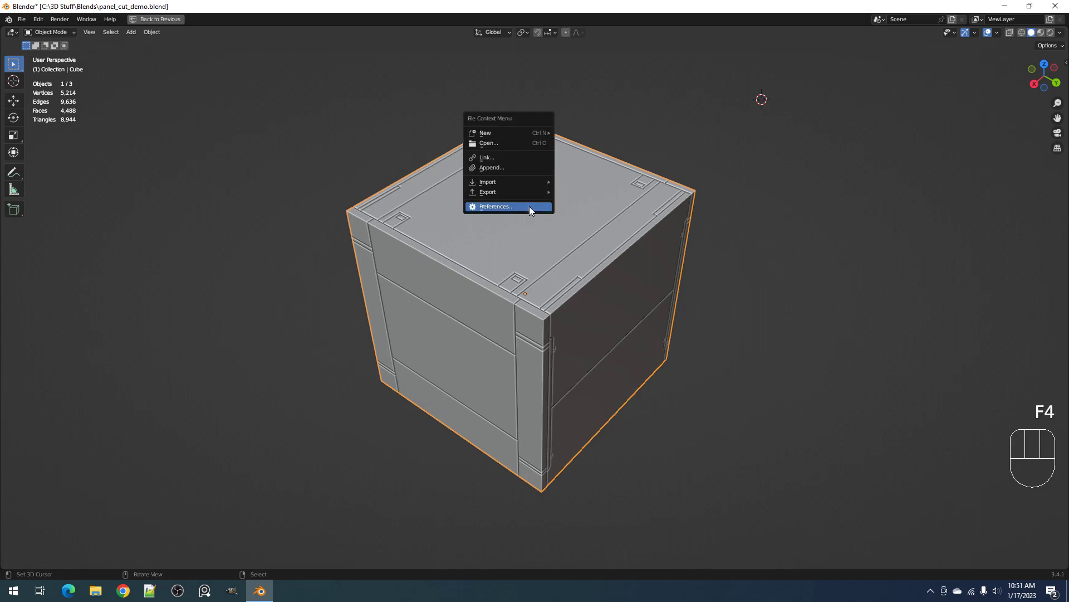
{"action": "left_click", "coordinate": [529, 207]}
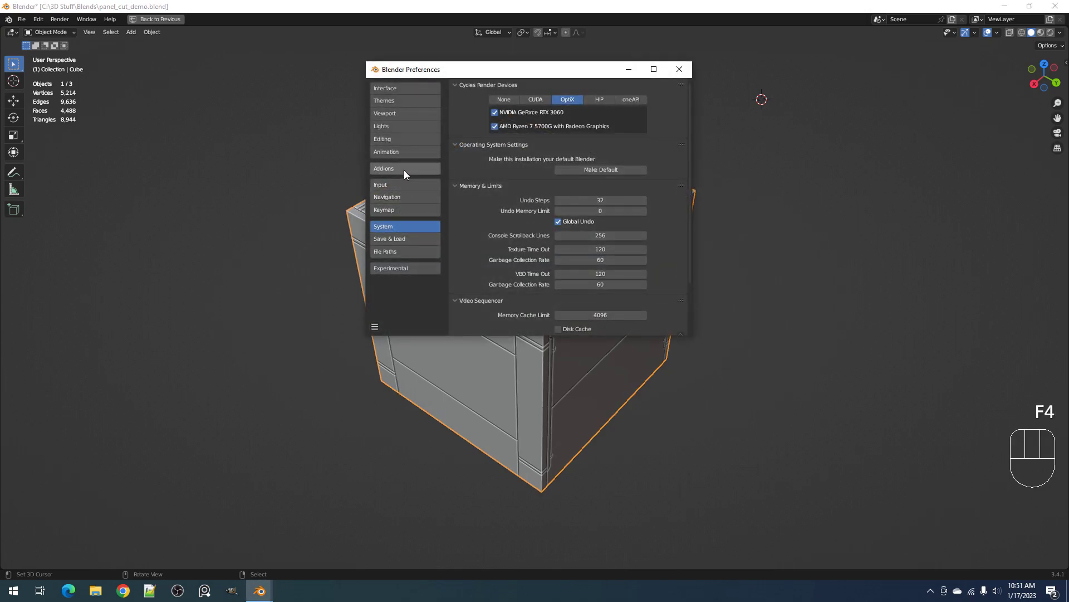
{"action": "left_click", "coordinate": [404, 209]}
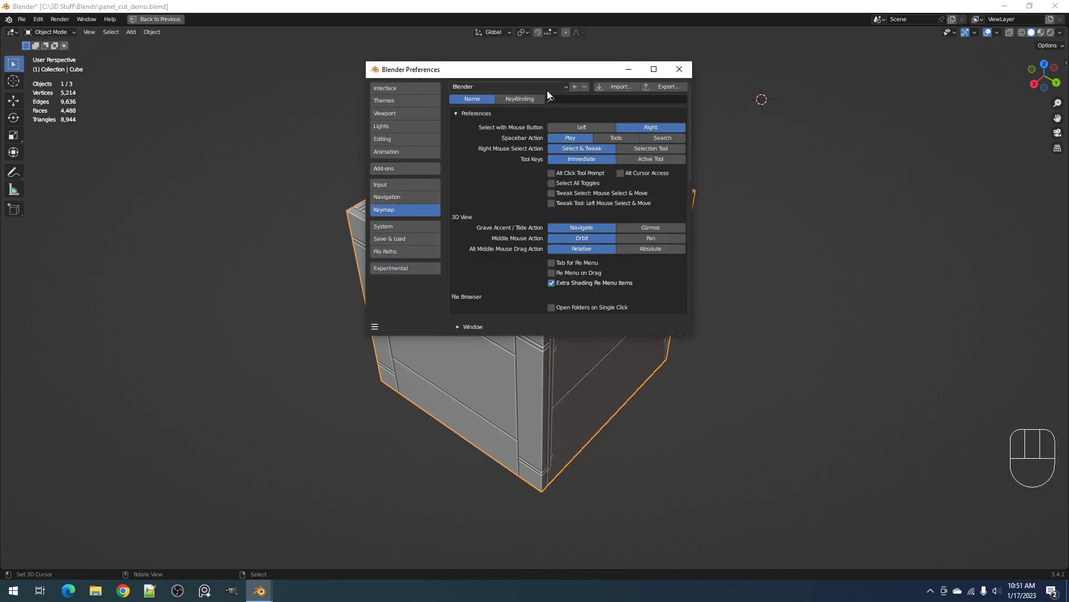
{"action": "left_click", "coordinate": [510, 100]}
{"action": "left_click", "coordinate": [590, 98]}
{"action": "type", "text": "f"}
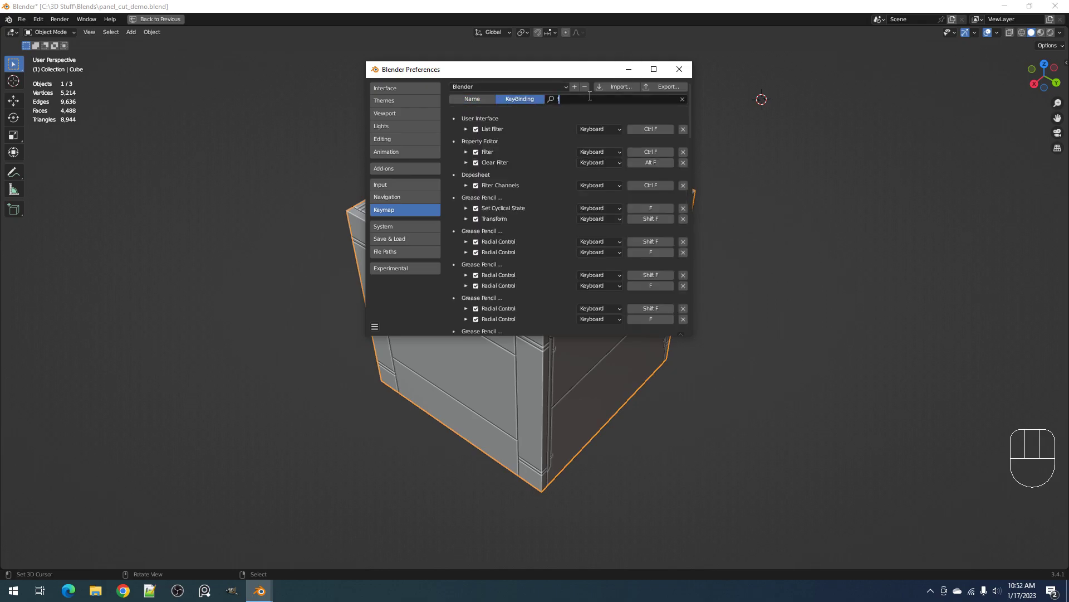
{"action": "type", "text": "9"}
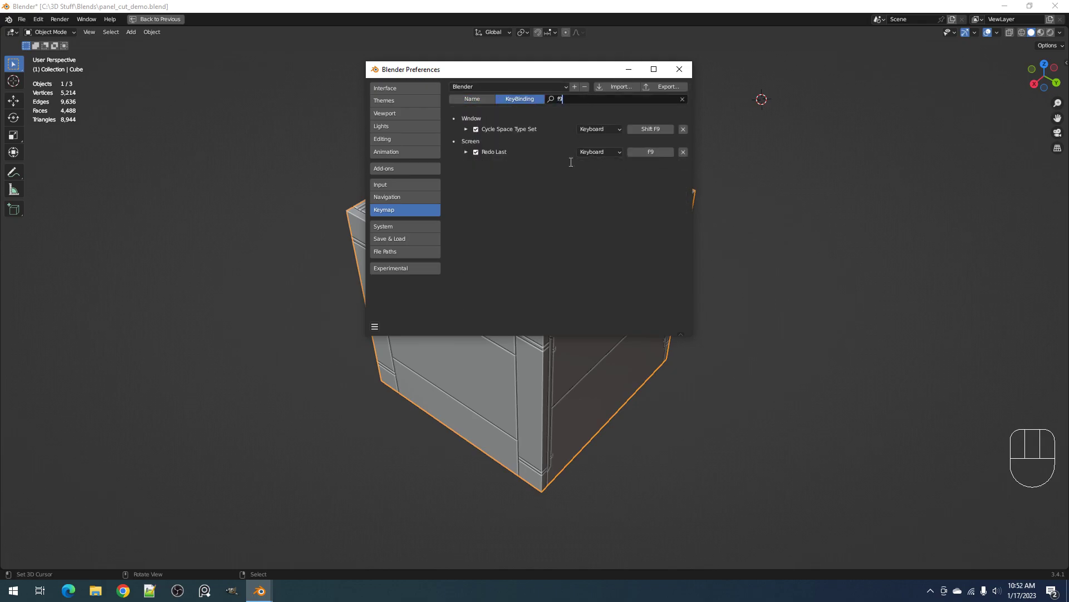
{"action": "left_click", "coordinate": [464, 152]}
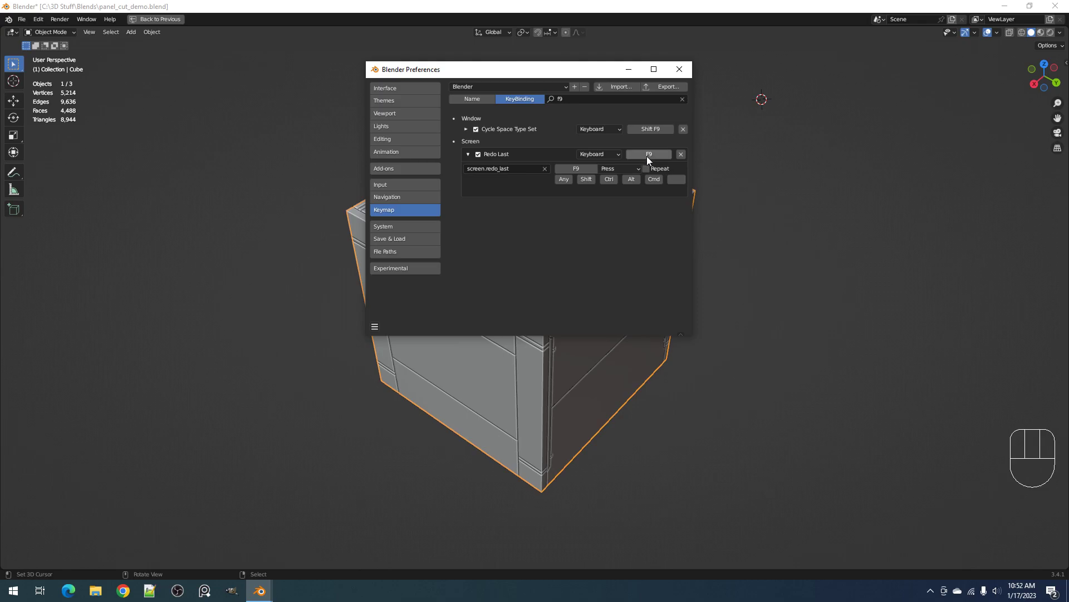
{"action": "left_click", "coordinate": [687, 77]}
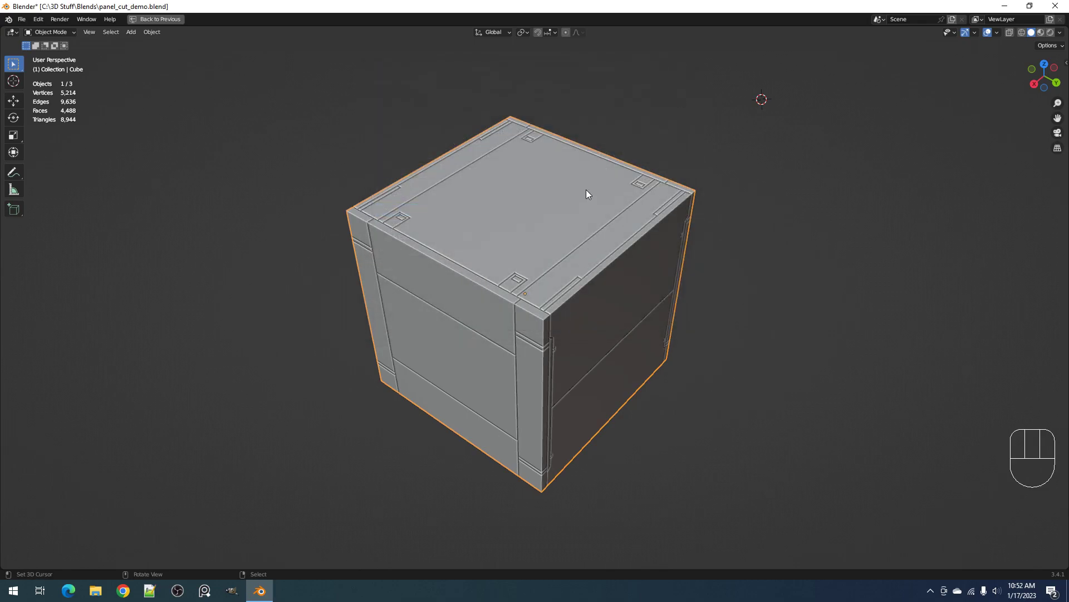
Step: Reopen the floating Panel Cut settings, dismiss them, and delete the panel object so the base cube can be selected
{"action": "key", "text": "F9"}
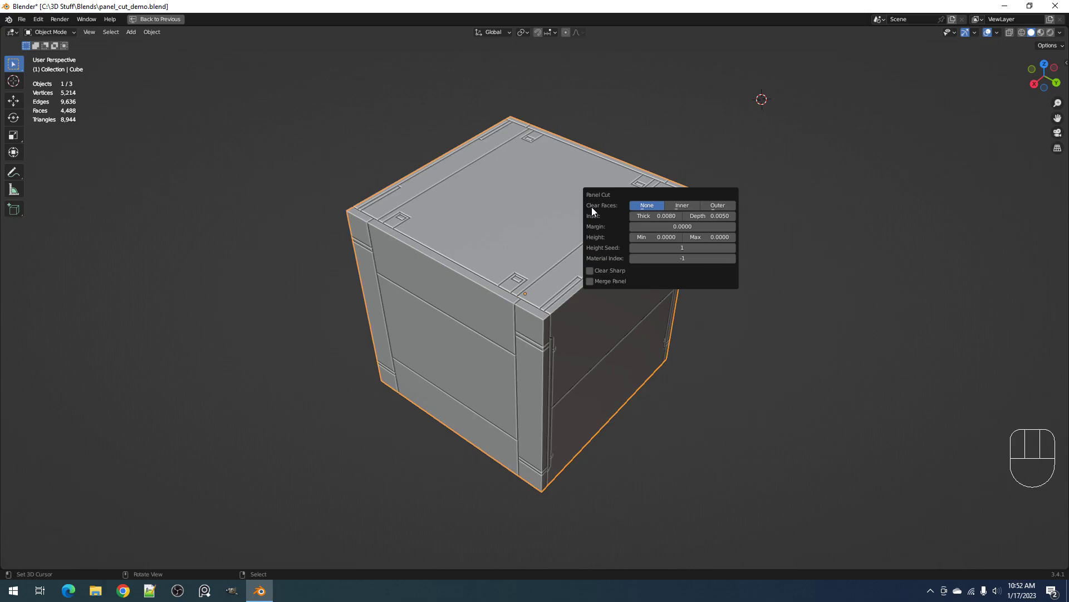
{"action": "left_click", "coordinate": [534, 253]}
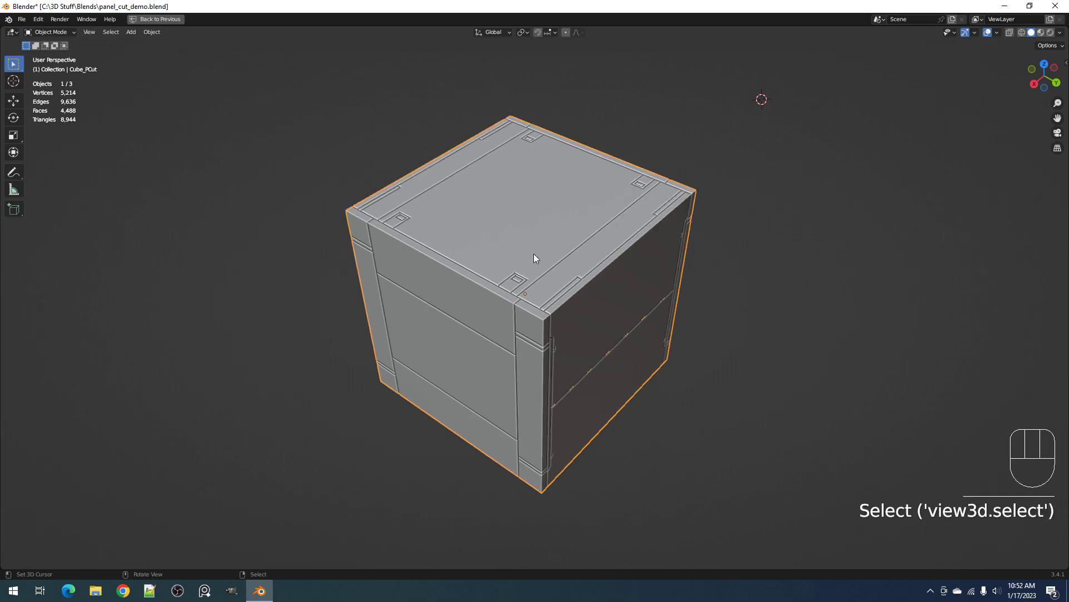
{"action": "key", "text": "x"}
{"action": "left_click", "coordinate": [605, 211]}
{"action": "key", "text": "Tab"}
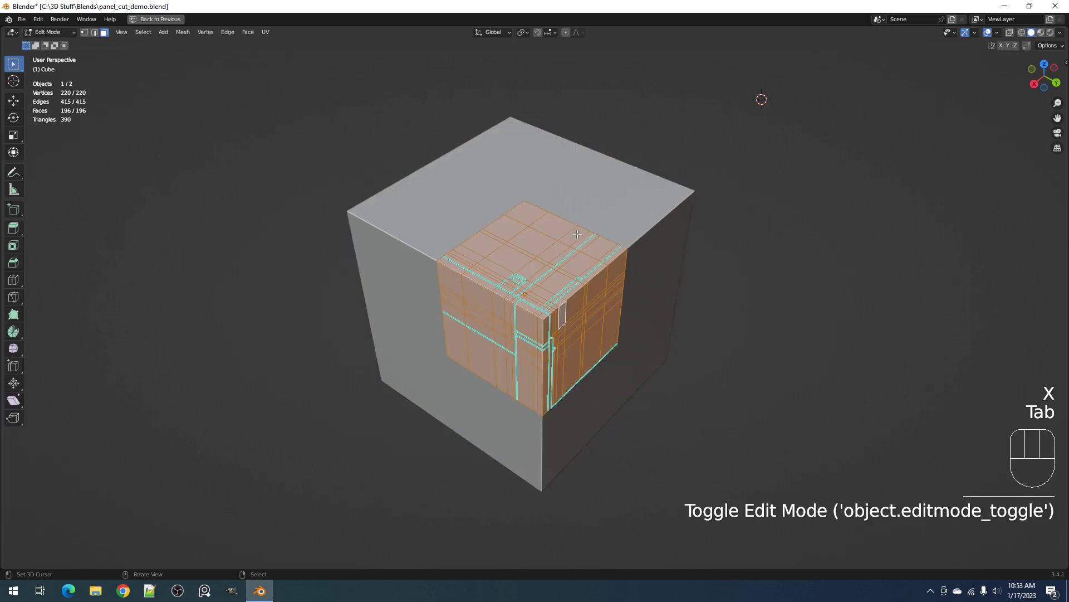
{"action": "key", "text": "Tab"}
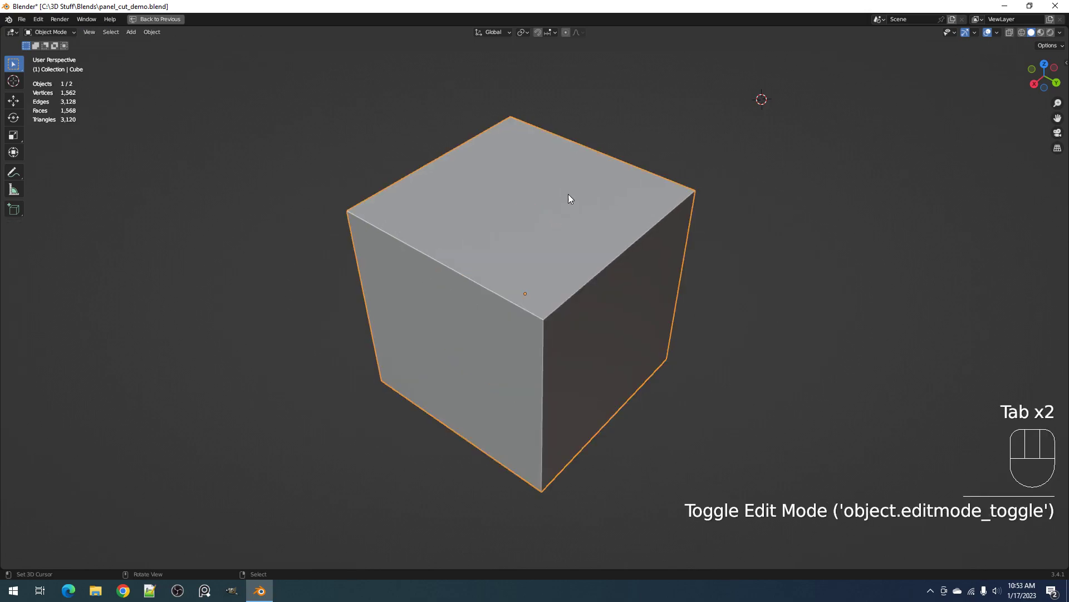
Step: Enter Edit Mode on the base cube and run Panel Cut on its fully selected mesh
{"action": "key", "text": "w"}
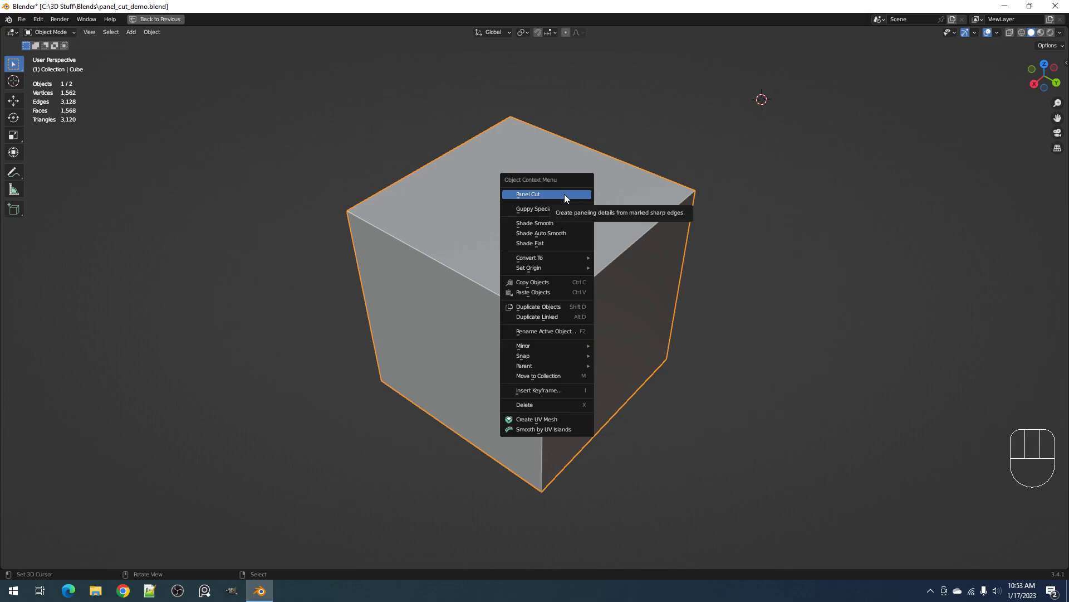
{"action": "left_click", "coordinate": [532, 195]}
{"action": "key", "text": "Tab"}
{"action": "key", "text": "Tab"}
{"action": "key", "text": "w"}
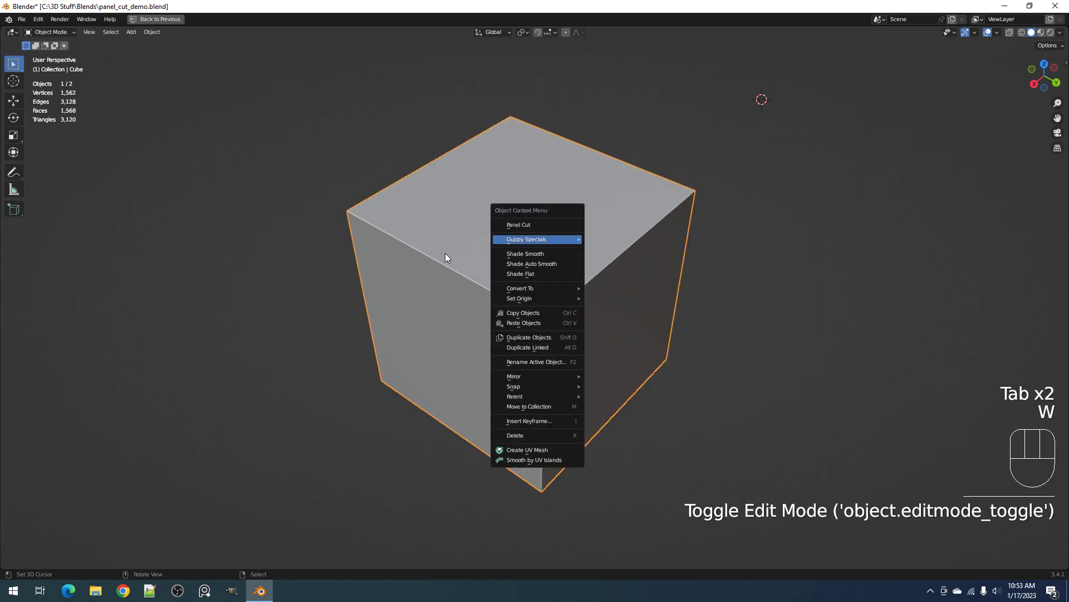
{"action": "key", "text": "Tab"}
{"action": "key", "text": "w"}
{"action": "mouse_move", "coordinate": [516, 261]}
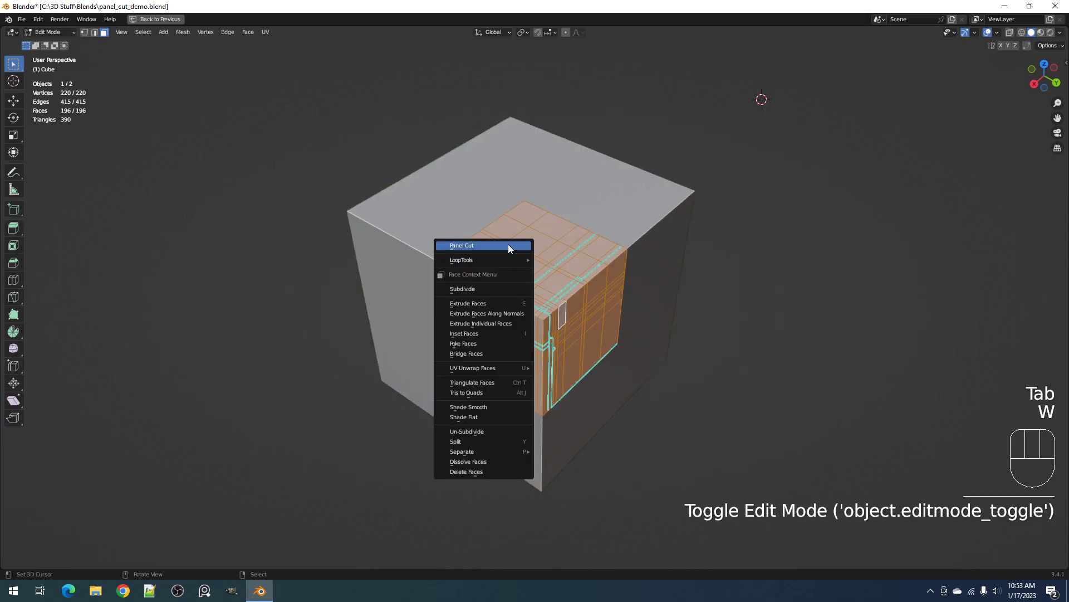
{"action": "left_click", "coordinate": [508, 245]}
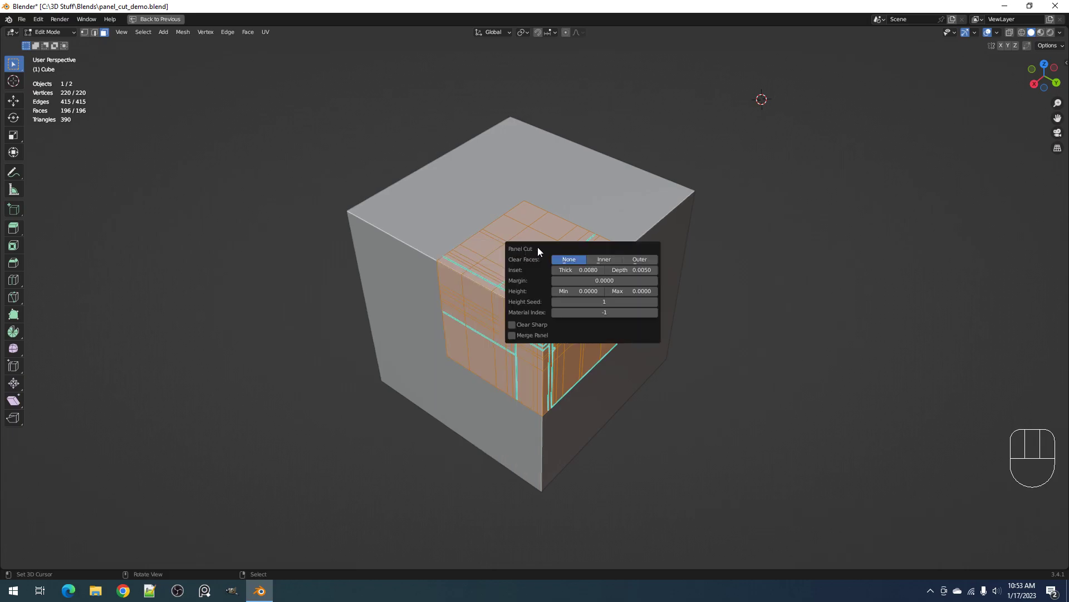
Step: Delete the panel object in Object Mode and return to Edit Mode on the base cube
{"action": "key", "text": "Tab"}
{"action": "left_click", "coordinate": [584, 240]}
{"action": "key", "text": "x"}
{"action": "left_click", "coordinate": [582, 240]}
{"action": "key", "text": "Tab"}
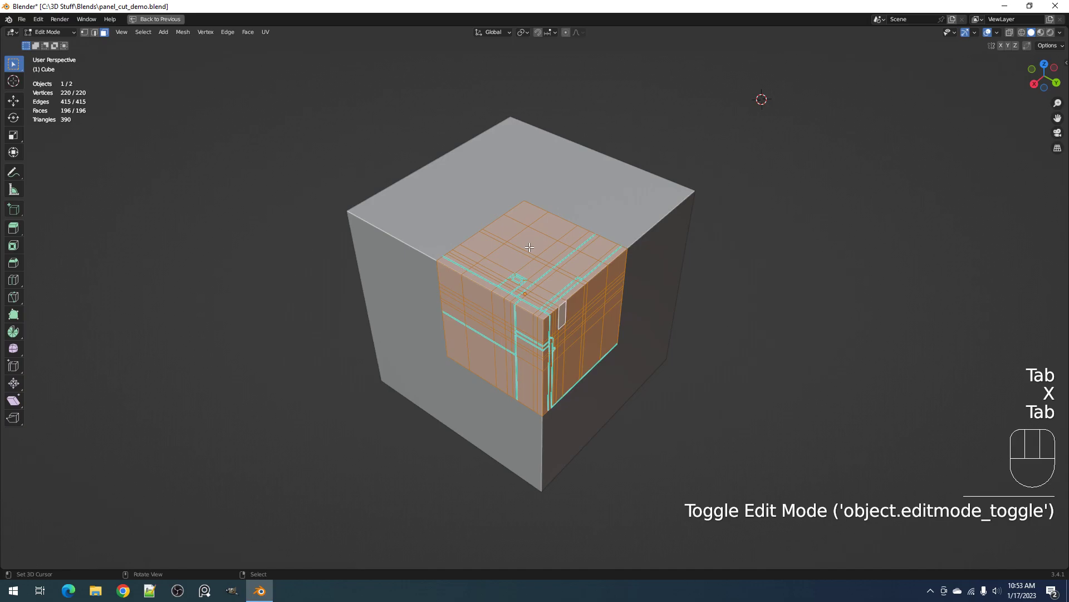
Step: Switch to edge selection and select two parallel edges together on the cube's upper mesh faces
{"action": "scroll", "coordinate": [596, 257], "scroll_direction": "up", "scroll_amount": 6}
{"action": "scroll", "coordinate": [596, 256], "scroll_direction": "down", "scroll_amount": 4}
{"action": "mouse_move", "coordinate": [633, 258]}
{"action": "middle_mouse_down"}
{"action": "mouse_move", "coordinate": [600, 285]}
{"action": "mouse_move", "coordinate": [614, 250]}
{"action": "middle_mouse_up"}
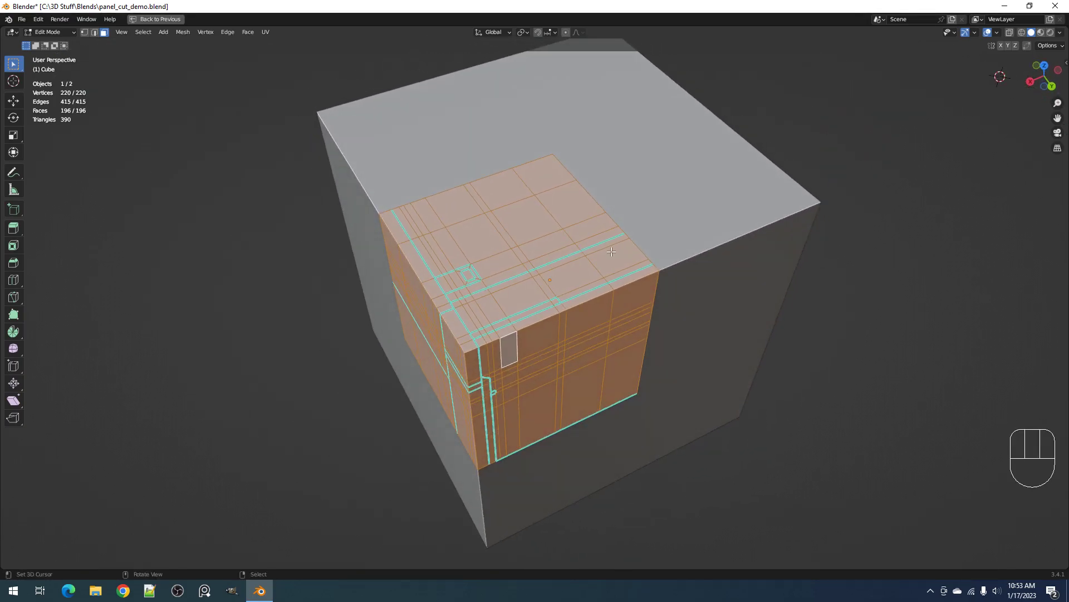
{"action": "key", "text": "2"}
{"action": "left_click", "coordinate": [559, 257]}
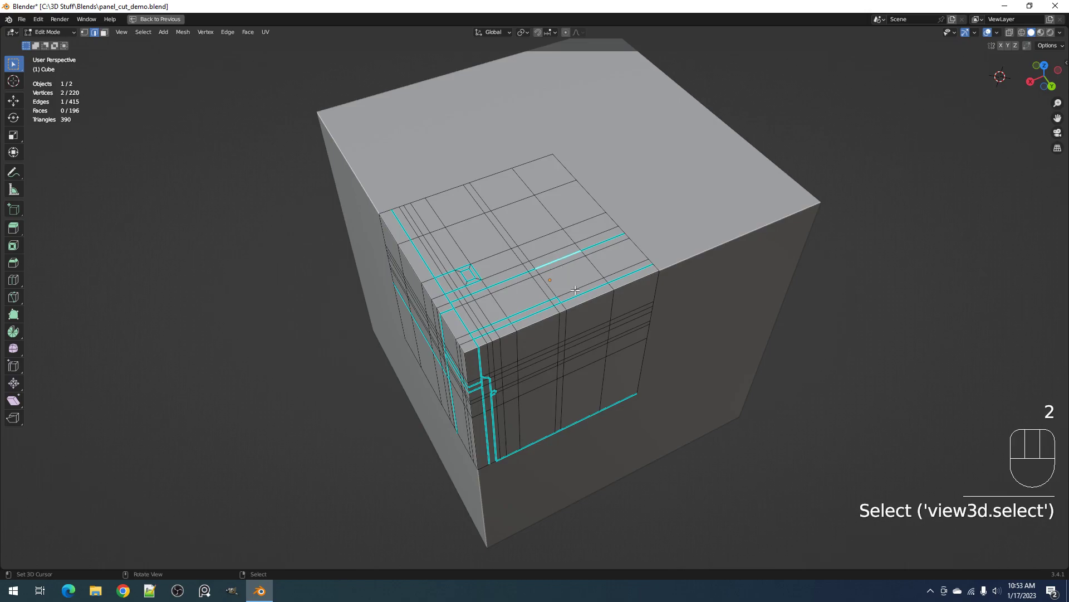
{"action": "left_click", "coordinate": [576, 295], "text": "shift"}
{"action": "right_click", "coordinate": [565, 260]}
{"action": "right_click", "coordinate": [583, 299], "text": "shift"}
{"action": "right_click", "coordinate": [584, 291]}
{"action": "right_click", "coordinate": [564, 263], "text": "shift"}
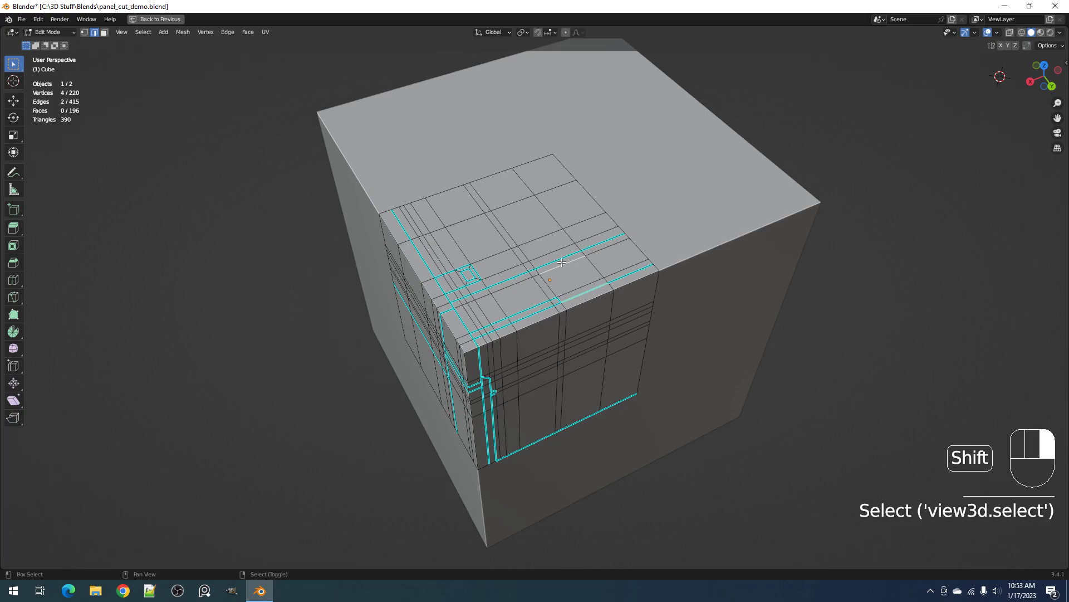
Step: Pick the shortest edge path between the two parallel sharp edges, then select a single border face in face selection
{"action": "right_click", "coordinate": [563, 262]}
{"action": "right_click", "coordinate": [583, 294], "text": "ctrl"}
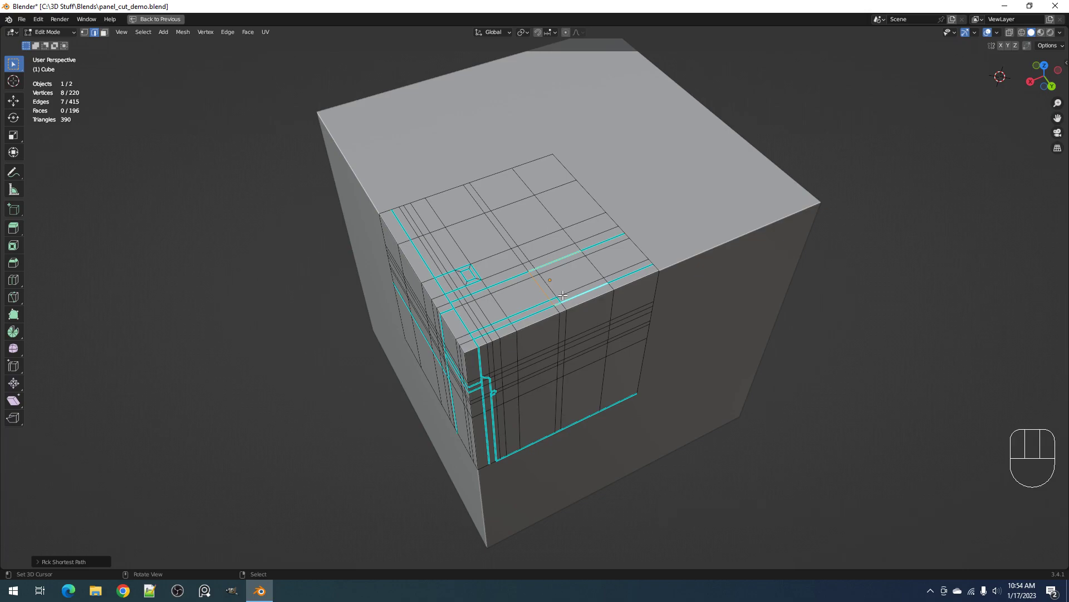
{"action": "key", "text": "3"}
{"action": "left_click", "coordinate": [398, 228]}
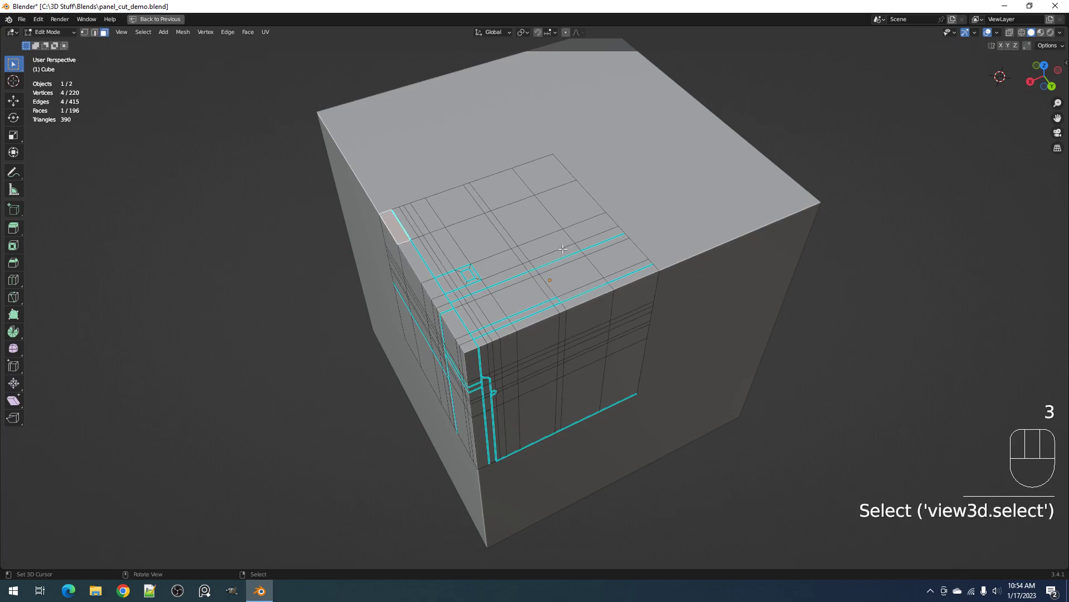
Step: Select the edge path from the upper mesh's rear border to the nearest sharp line and mark it sharp
{"action": "key", "text": "2"}
{"action": "left_click", "coordinate": [473, 187]}
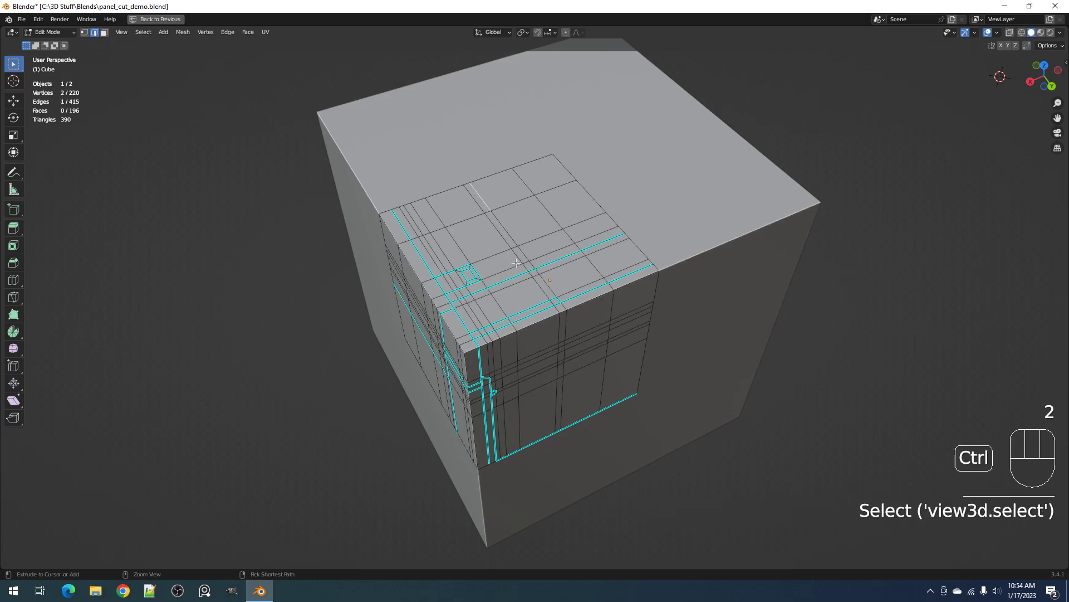
{"action": "left_click", "coordinate": [524, 264], "text": "ctrl"}
{"action": "key", "text": "ctrl+z"}
{"action": "key", "text": "ctrl+e"}
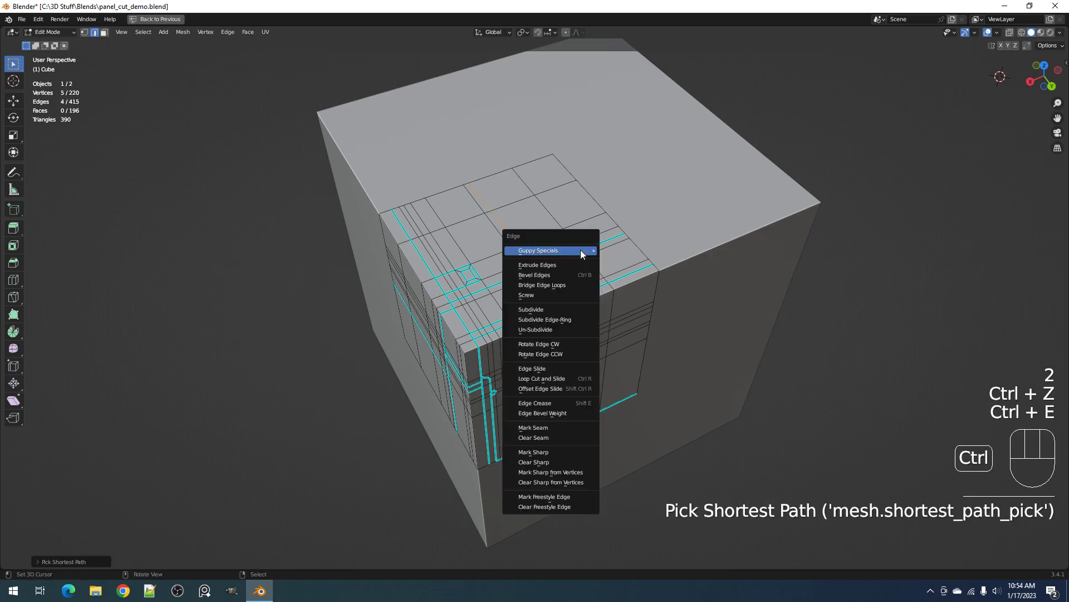
{"action": "left_click", "coordinate": [570, 452]}
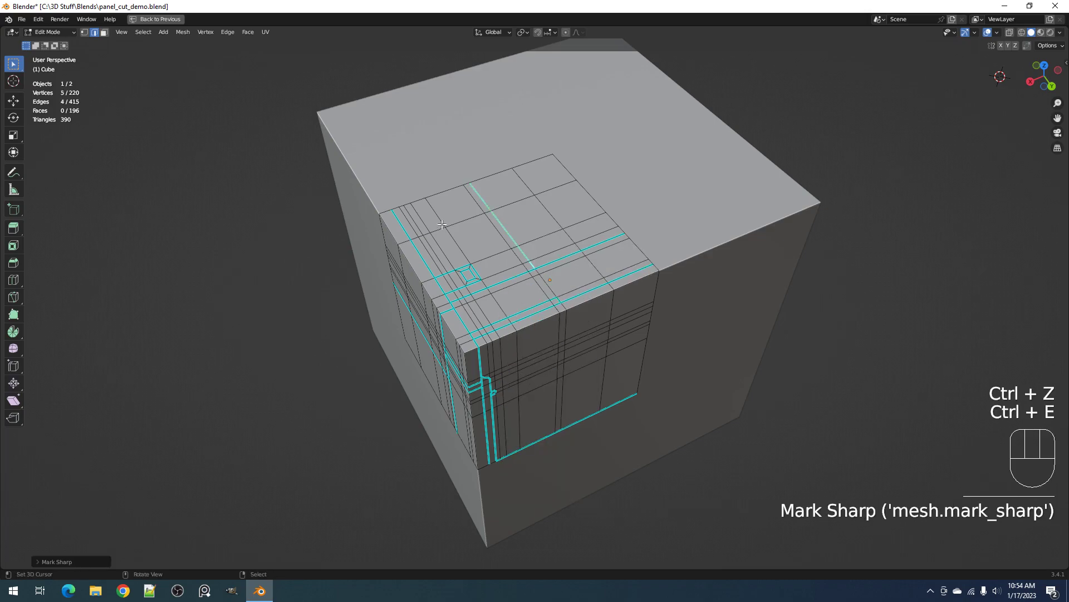
Step: In face selection, fill-select the block of faces on the cube mesh's upper side between two opposite faces, then clear the selection
{"action": "key", "text": "3"}
{"action": "left_click", "coordinate": [406, 219]}
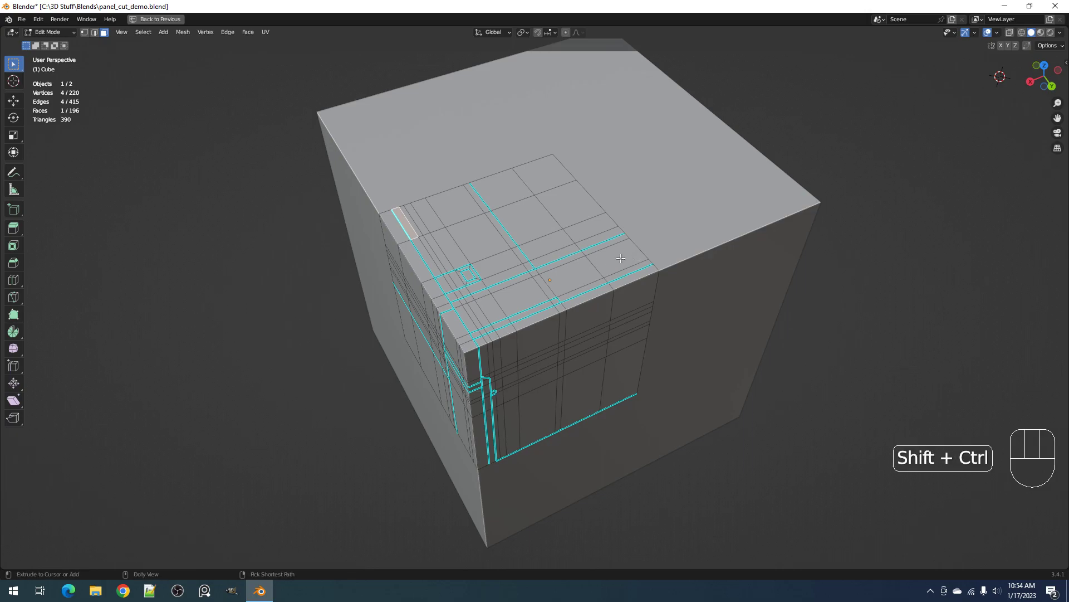
{"action": "left_click", "coordinate": [570, 262], "text": "ctrl+shift"}
{"action": "key", "text": "alt+a"}
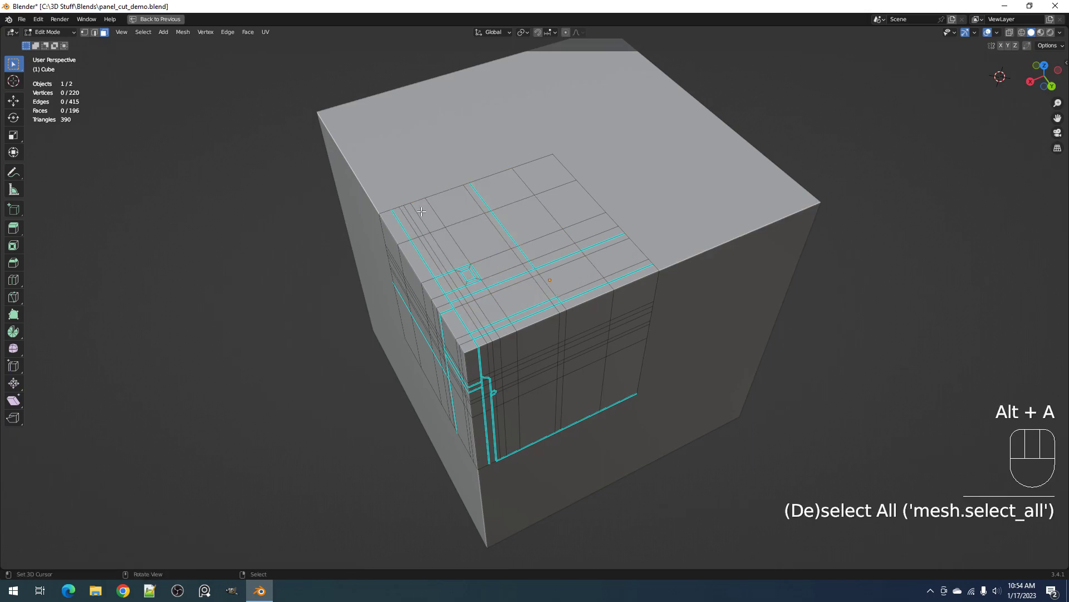
Step: Fill-select the faces on the mesh's front side from an upper face to the lower outer corner face, then deselect everything
{"action": "right_click", "coordinate": [407, 223]}
{"action": "middle_click_drag", "start_coordinate": [507, 216], "coordinate": [553, 249]}
{"action": "middle_click_drag", "start_coordinate": [584, 324], "coordinate": [535, 222]}
{"action": "right_click", "coordinate": [515, 207]}
{"action": "right_click", "coordinate": [609, 334], "text": "ctrl+shift"}
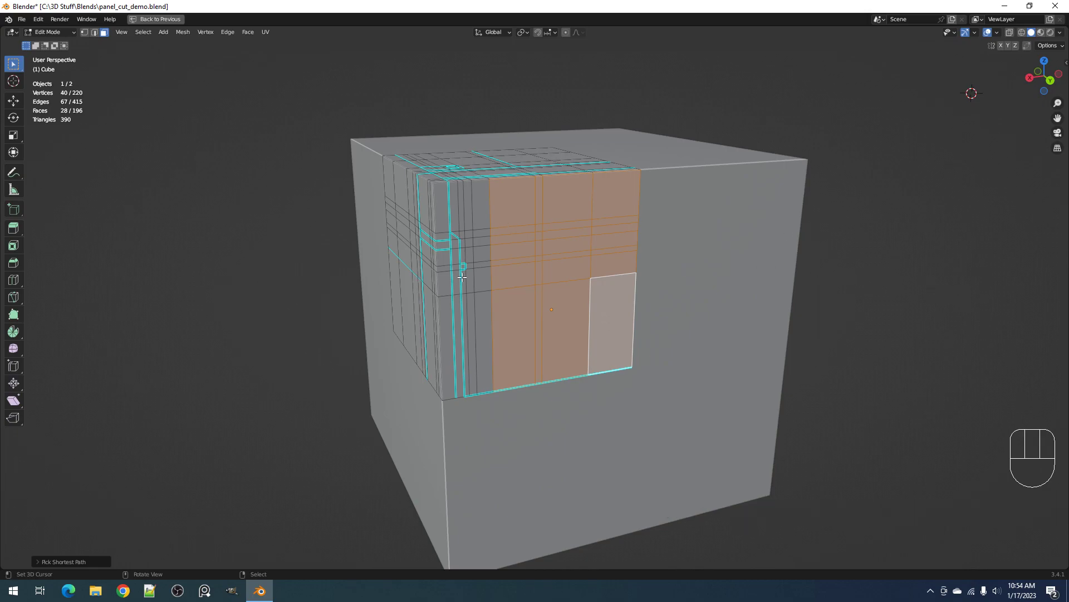
{"action": "key", "text": "alt+a"}
Step: Pick a short vertical edge path on the front side, then return to face selection and fill-select the same front block
{"action": "key", "text": "2"}
{"action": "right_click", "coordinate": [544, 202]}
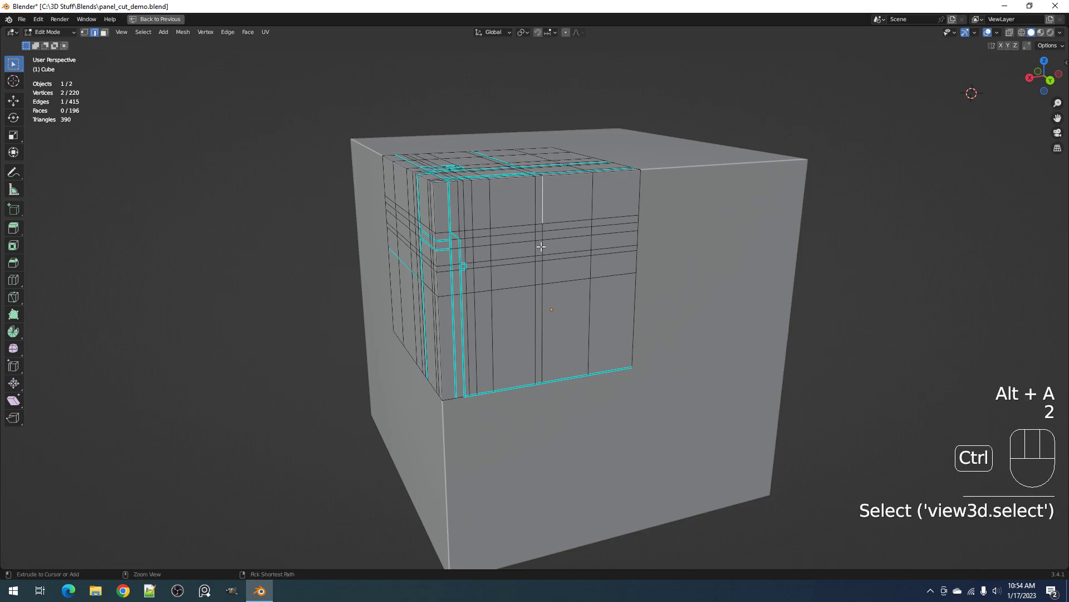
{"action": "right_click", "coordinate": [542, 247], "text": "ctrl"}
{"action": "key", "text": "3"}
{"action": "right_click", "coordinate": [513, 196]}
{"action": "right_click", "coordinate": [613, 323], "text": "ctrl"}
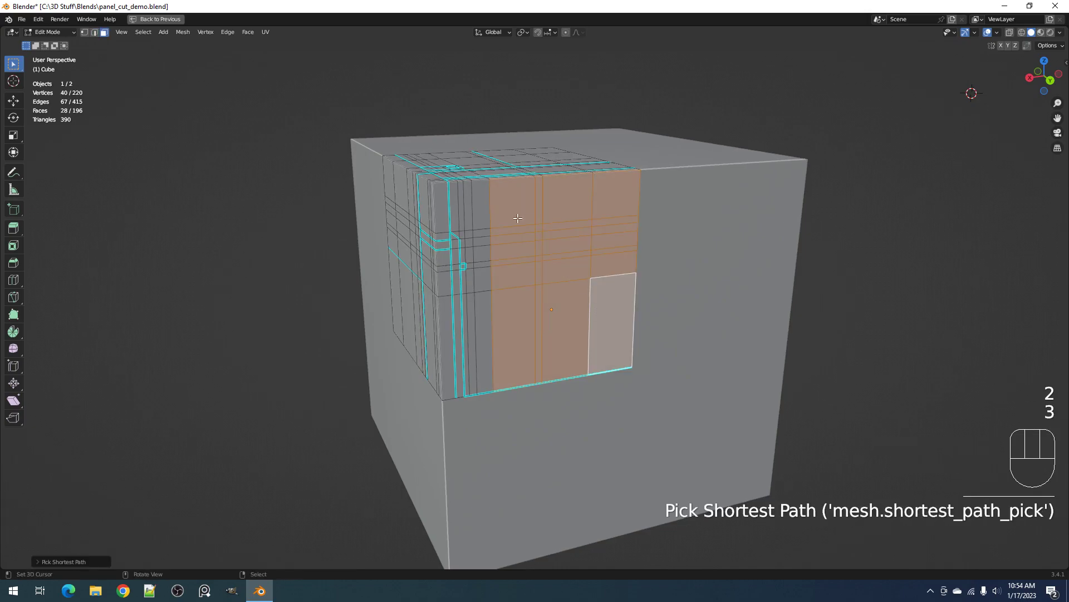
Step: Select a stepped edge path from the front side's upper border down to its lower sharp border and mark it sharp
{"action": "mouse_move", "coordinate": [544, 210]}
{"action": "middle_mouse_down"}
{"action": "mouse_move", "coordinate": [546, 238]}
{"action": "mouse_move", "coordinate": [540, 200]}
{"action": "middle_mouse_up"}
{"action": "key", "text": "2"}
{"action": "right_click", "coordinate": [541, 203]}
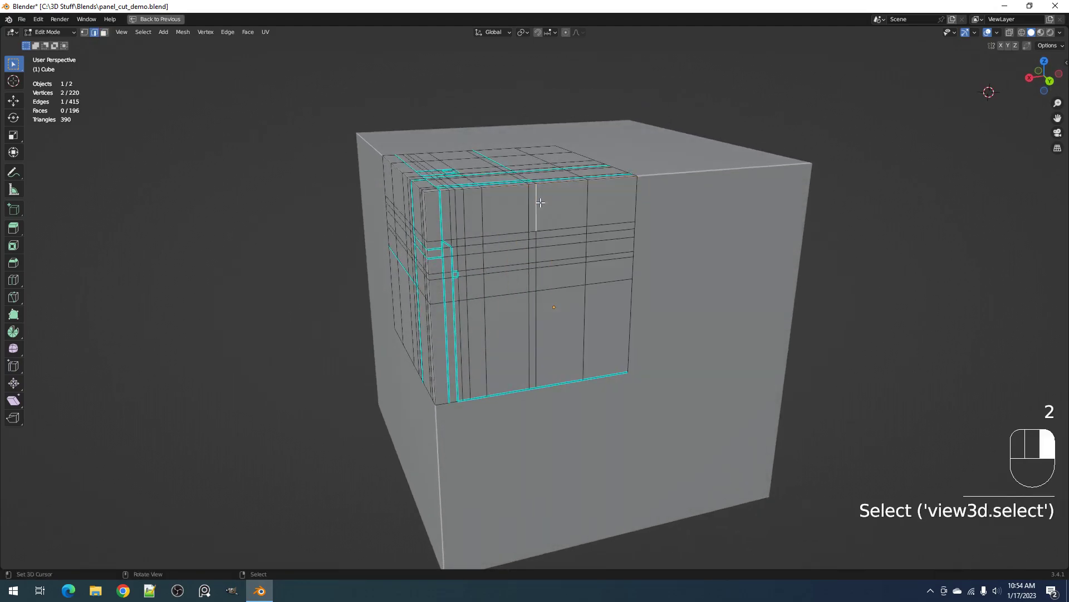
{"action": "right_click", "coordinate": [538, 283], "text": "ctrl"}
{"action": "right_click", "coordinate": [584, 305], "text": "ctrl"}
{"action": "key", "text": "ctrl+e"}
{"action": "left_click", "coordinate": [676, 272]}
Step: In face selection, fill-select the front side's faces from the upper inner face to the lower outer corner face
{"action": "key", "text": "3"}
{"action": "left_click", "coordinate": [518, 215]}
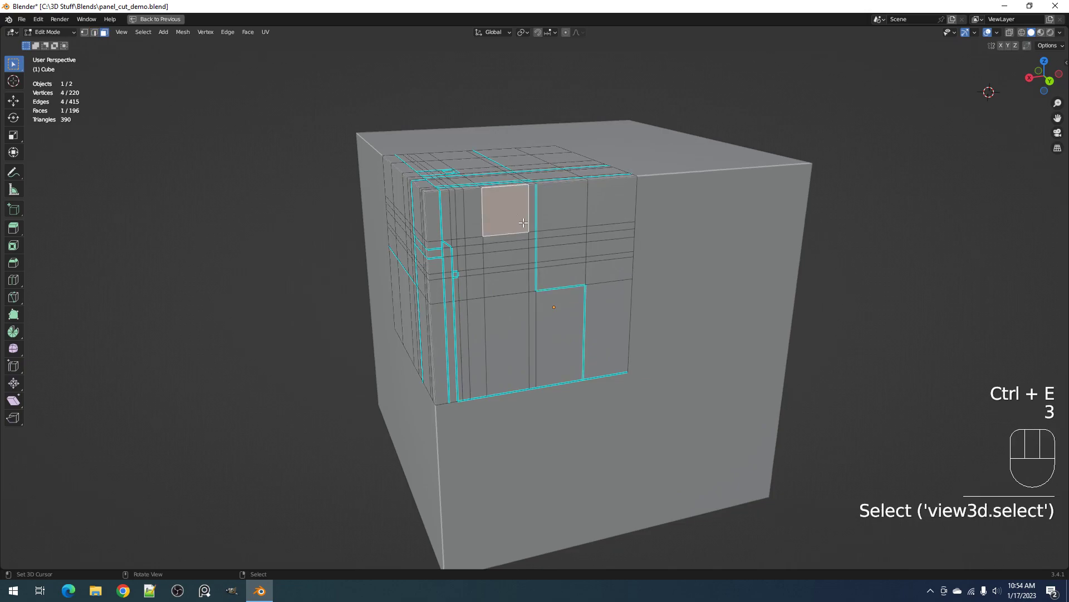
{"action": "right_click", "coordinate": [606, 321], "text": "ctrl+shift"}
{"action": "middle_click_drag", "start_coordinate": [606, 322], "coordinate": [664, 282]}
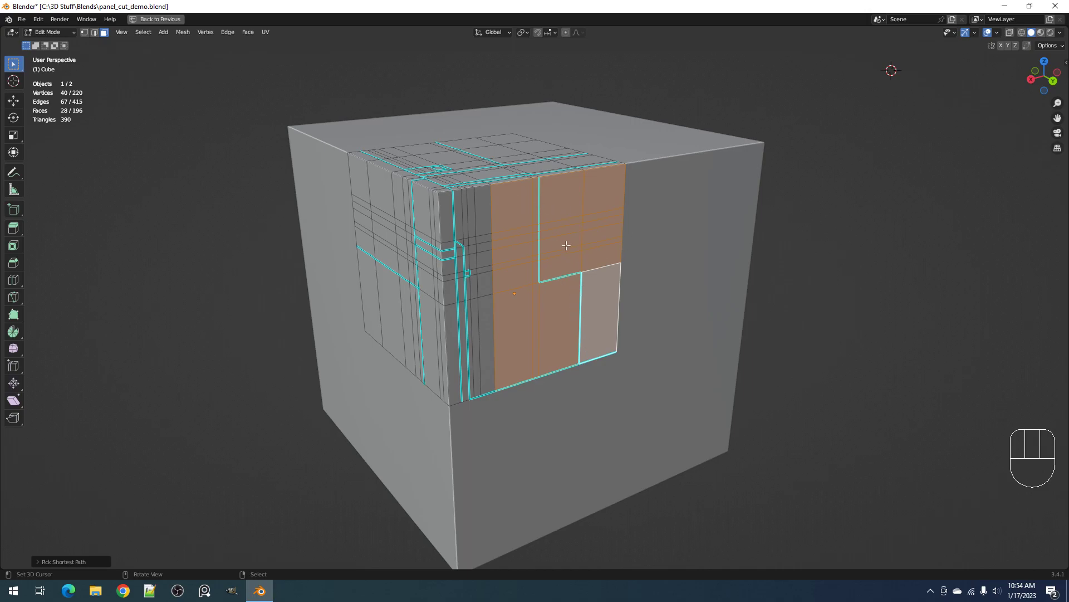
Step: Switch to Object Mode and run Panel Cut on the selected front faces with Clear Faces set to None
{"action": "middle_click_drag", "start_coordinate": [567, 245], "coordinate": [531, 190]}
{"action": "middle_click_drag", "start_coordinate": [574, 289], "coordinate": [602, 305], "text": "shift"}
{"action": "key", "text": "Tab"}
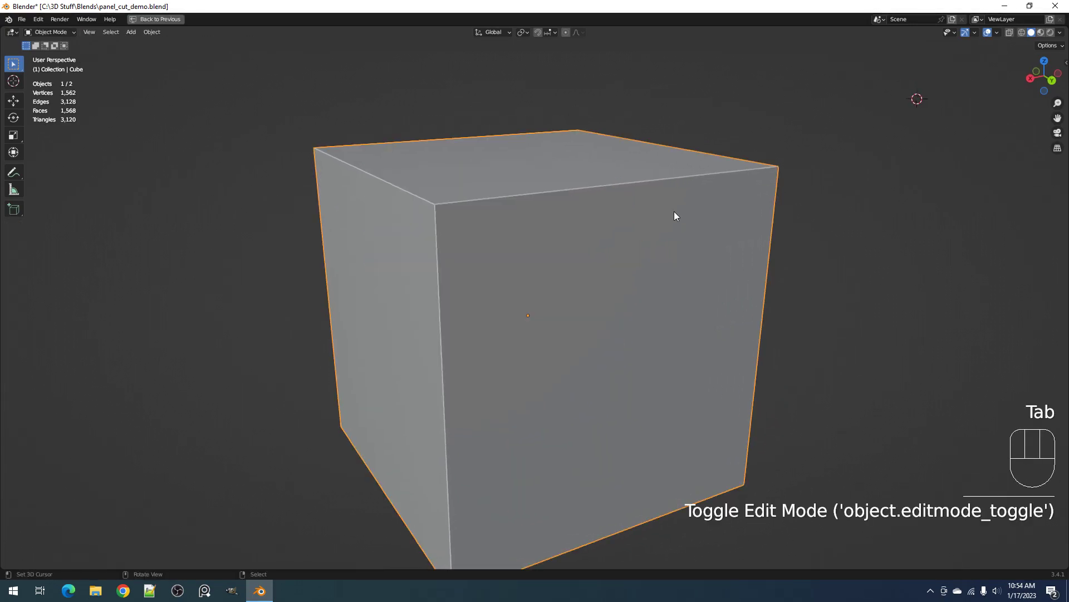
{"action": "key", "text": "w"}
{"action": "left_click", "coordinate": [671, 222]}
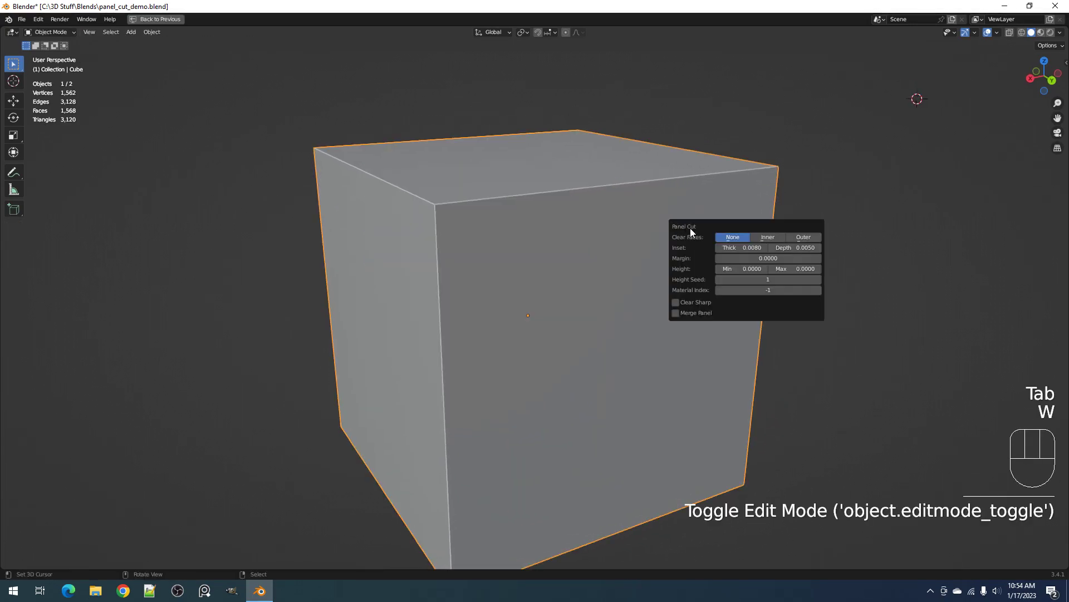
{"action": "left_click", "coordinate": [734, 239]}
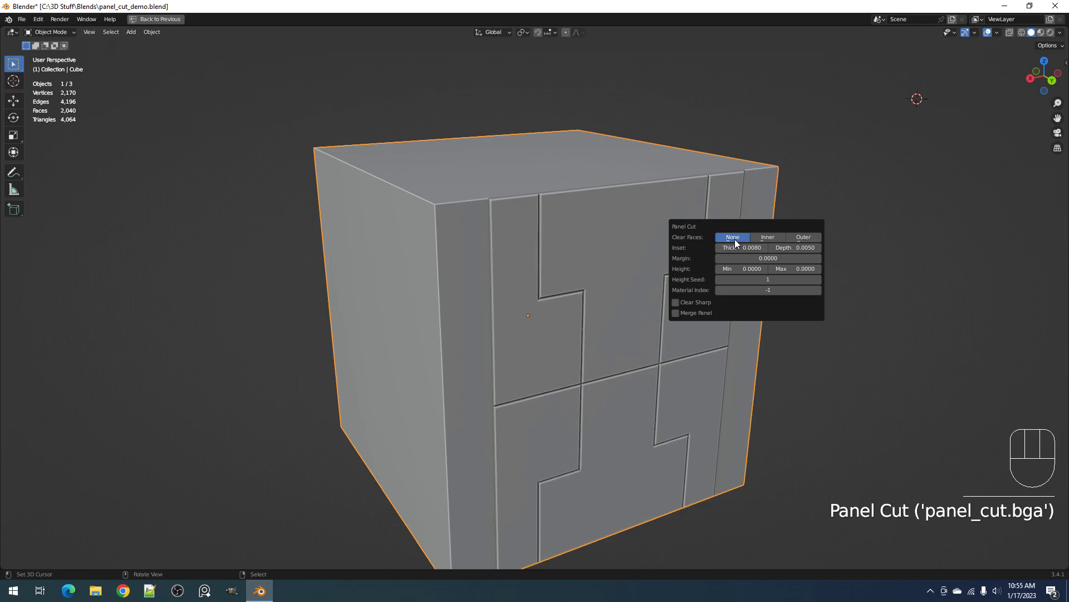
Step: Undo the front-side panel cut and return the cube to Edit Mode
{"action": "scroll", "coordinate": [579, 297], "scroll_direction": "down", "scroll_amount": 3}
{"action": "middle_click_drag", "start_coordinate": [612, 296], "coordinate": [561, 301]}
{"action": "key", "text": "ctrl+z"}
{"action": "key", "text": "Tab"}
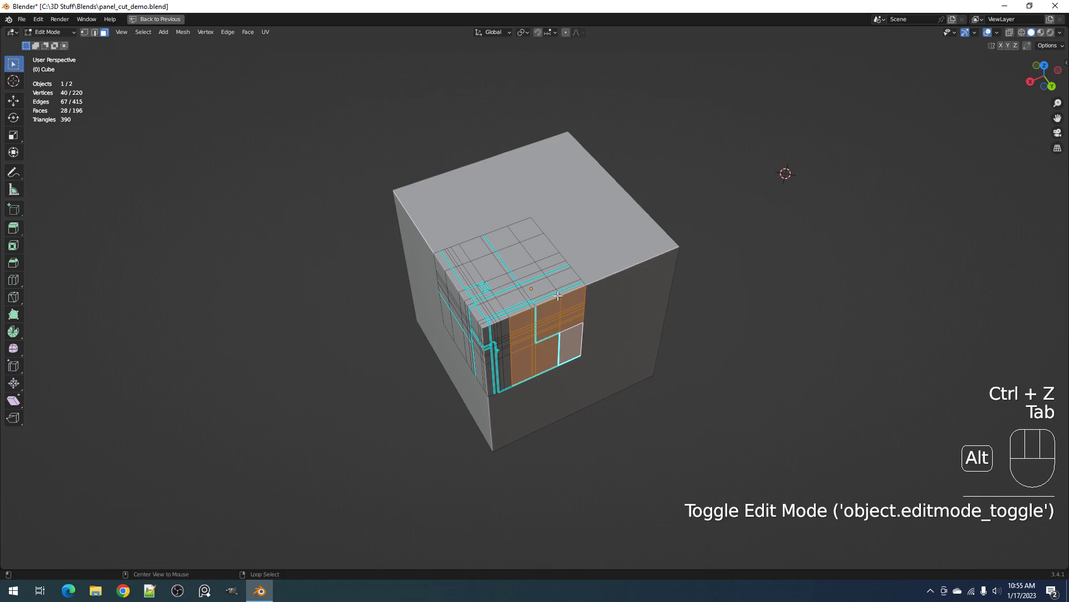
Step: Clear the current selection and pick the faces across the mesh's upper side, from the rear border to the opposite outer corner
{"action": "key", "text": "alt+a"}
{"action": "scroll", "coordinate": [561, 301], "scroll_direction": "up", "scroll_amount": 3}
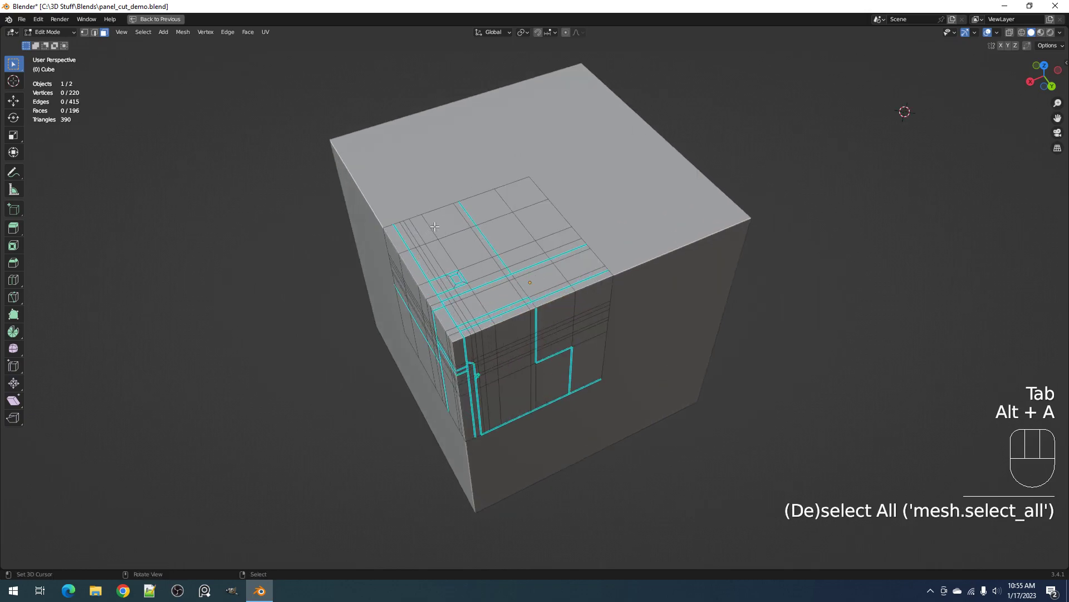
{"action": "left_click", "coordinate": [435, 227]}
{"action": "left_click", "coordinate": [587, 270], "text": "ctrl"}
Step: Run Panel Cut from Object Mode with Clear Faces set to None, then undo it and return to Edit Mode
{"action": "key", "text": "Tab"}
{"action": "key", "text": "w"}
{"action": "left_click", "coordinate": [631, 256]}
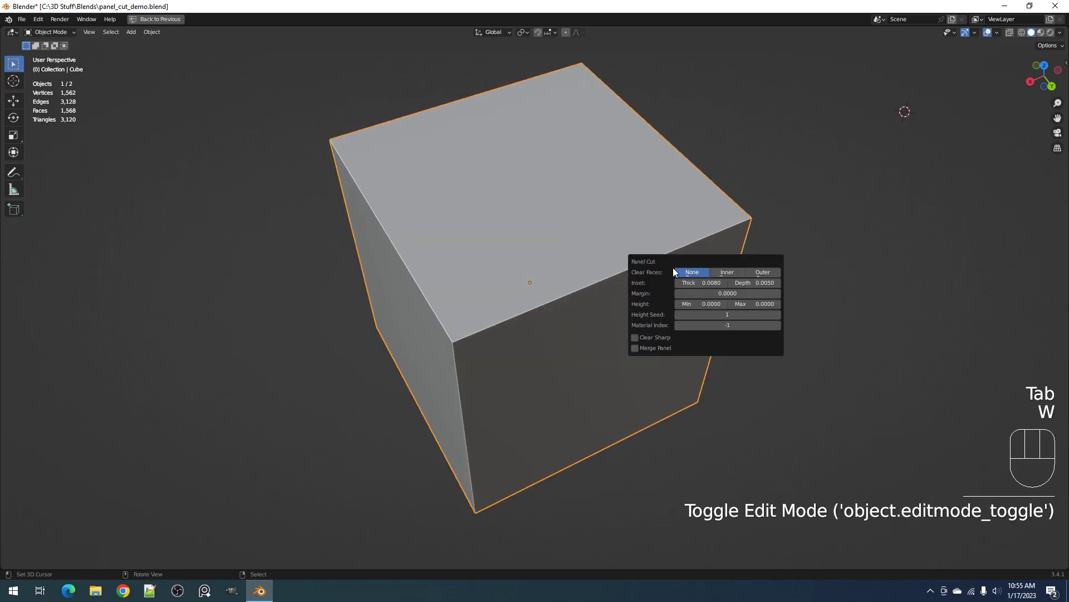
{"action": "key", "text": "ctrl+z"}
{"action": "key", "text": "Tab"}
Step: Select all faces of the mesh and run Panel Cut from Object Mode with Clear Faces set to None
{"action": "middle_click_drag", "start_coordinate": [542, 294], "coordinate": [591, 270]}
{"action": "key", "text": "a"}
{"action": "key", "text": "Tab"}
{"action": "key", "text": "w"}
{"action": "left_click", "coordinate": [630, 270]}
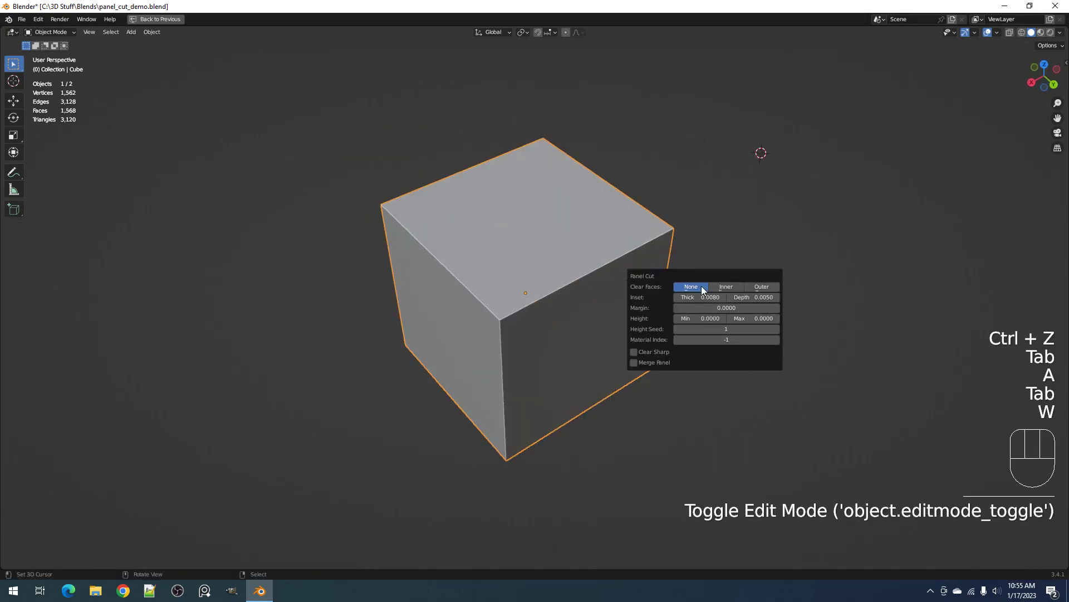
{"action": "middle_click_drag", "start_coordinate": [536, 381], "coordinate": [538, 357]}
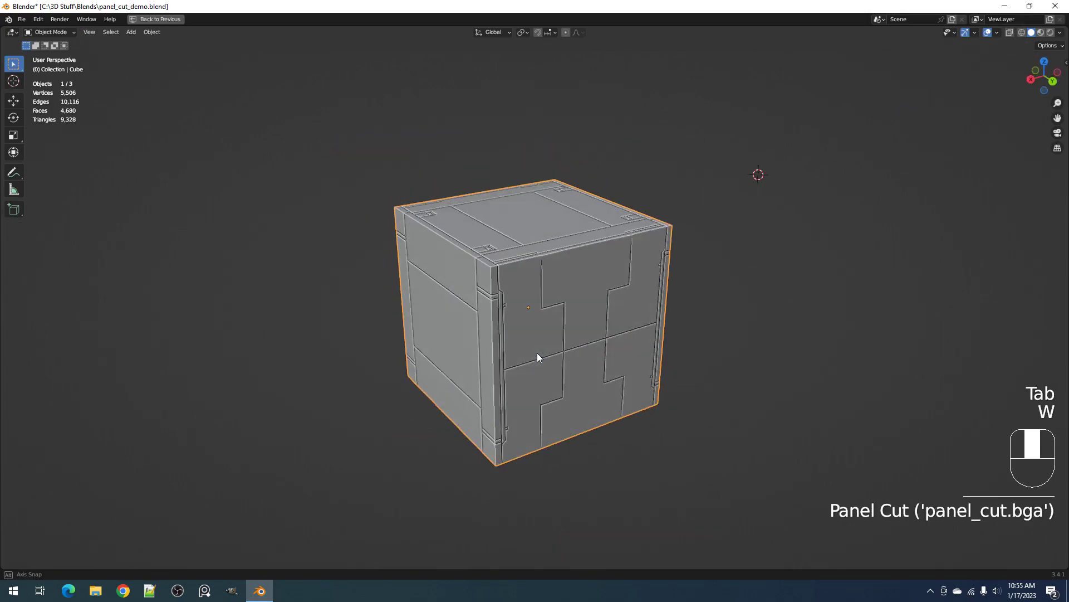
Step: Delete the full-cube panel object and return to Edit Mode on the base cube
{"action": "left_click", "coordinate": [543, 350]}
{"action": "key", "text": "x"}
{"action": "key", "text": "Tab"}
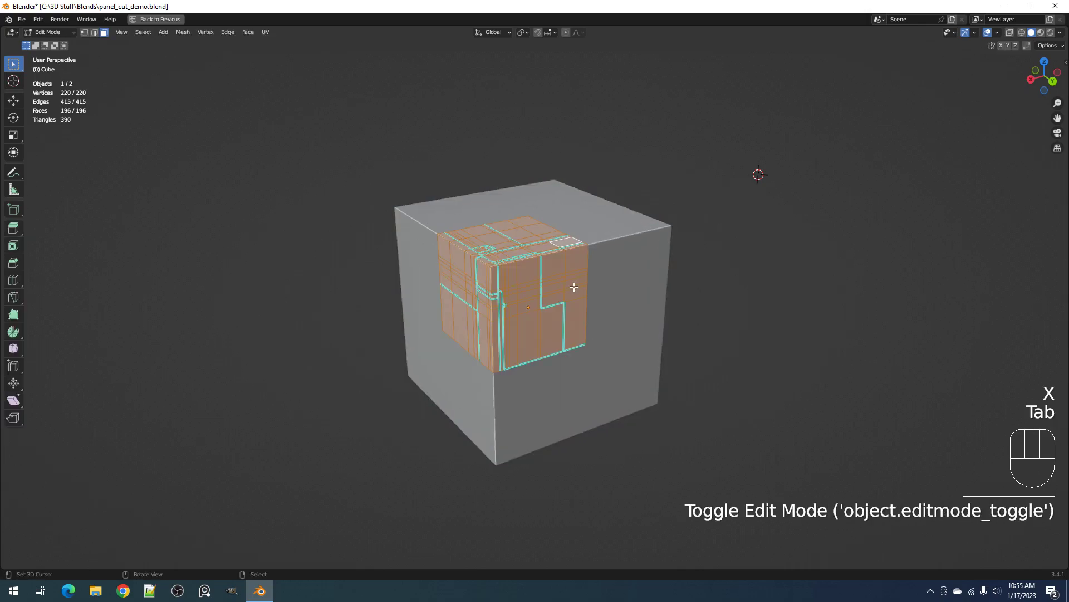
{"action": "mouse_move", "coordinate": [574, 286]}
{"action": "middle_mouse_down"}
{"action": "mouse_move", "coordinate": [605, 324]}
{"action": "mouse_move", "coordinate": [577, 285]}
{"action": "middle_mouse_up"}
{"action": "scroll", "coordinate": [590, 293], "scroll_direction": "up", "scroll_amount": 3}
{"action": "key", "text": "Tab"}
{"action": "key", "text": "Tab"}
{"action": "scroll", "coordinate": [566, 280], "scroll_direction": "down", "scroll_amount": 1}
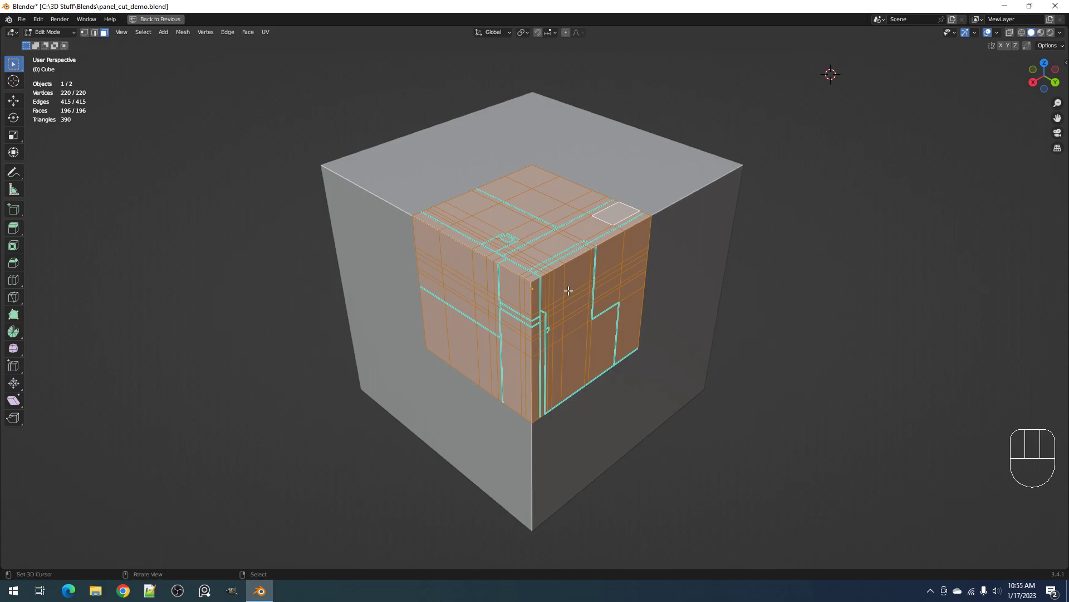